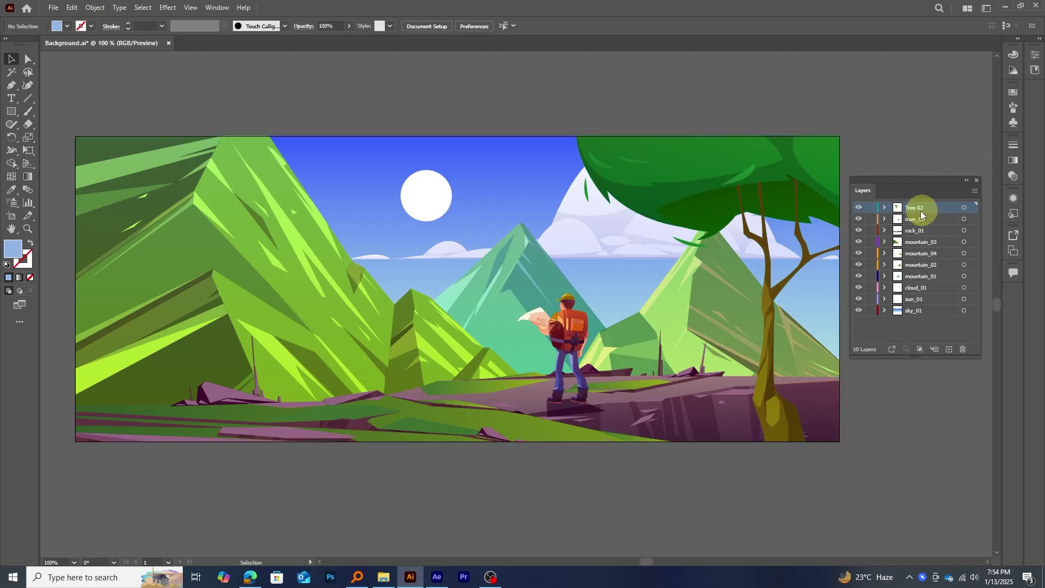
Toggle the Tree 02, mountain_03, man_01 and rock_01 layers off and on to inspect the artwork.
left_click(859, 210)
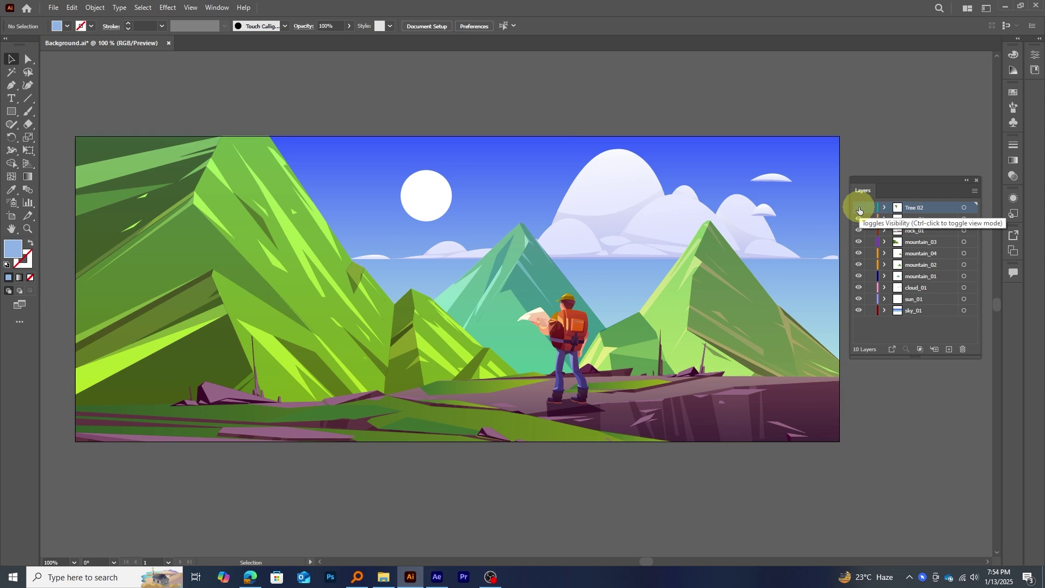
left_click(860, 210)
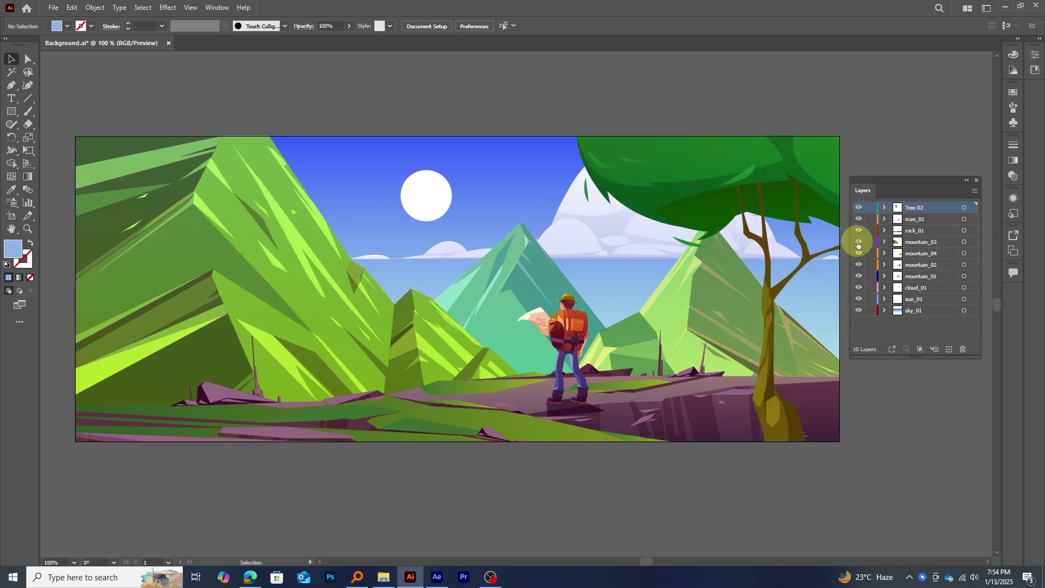
left_click(859, 242)
left_click(860, 242)
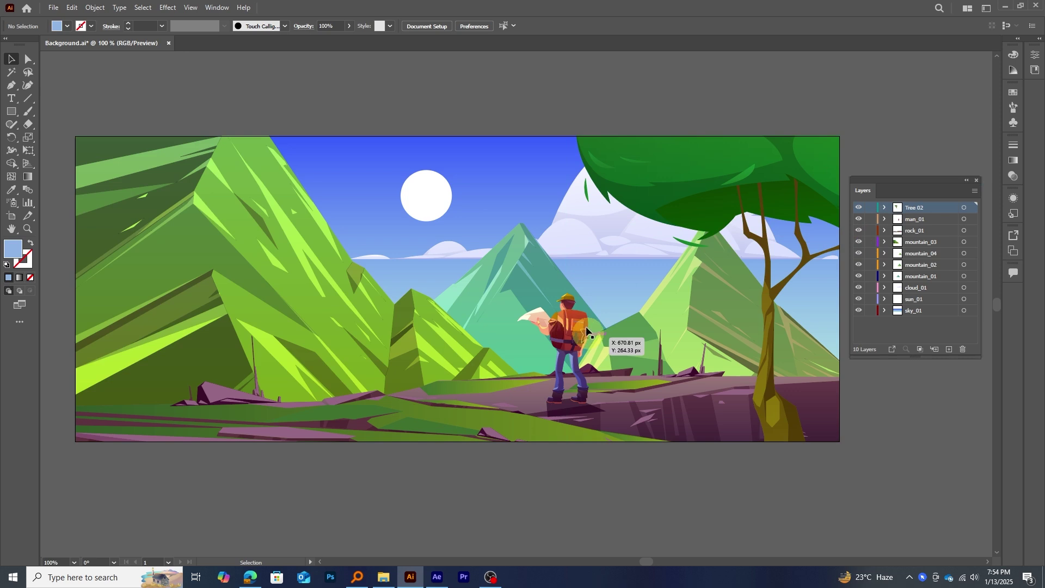
left_click(569, 330)
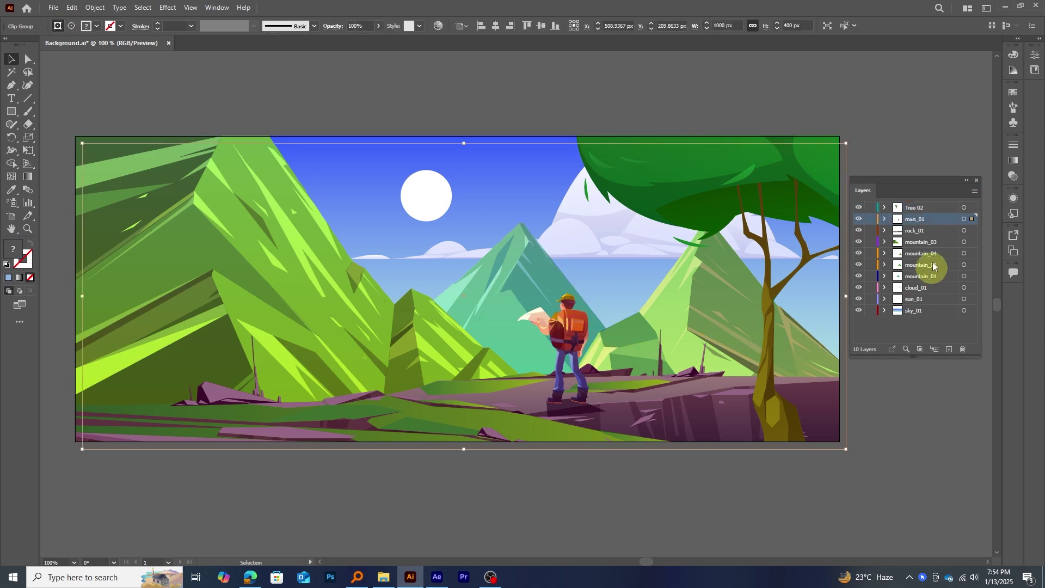
left_click(859, 219)
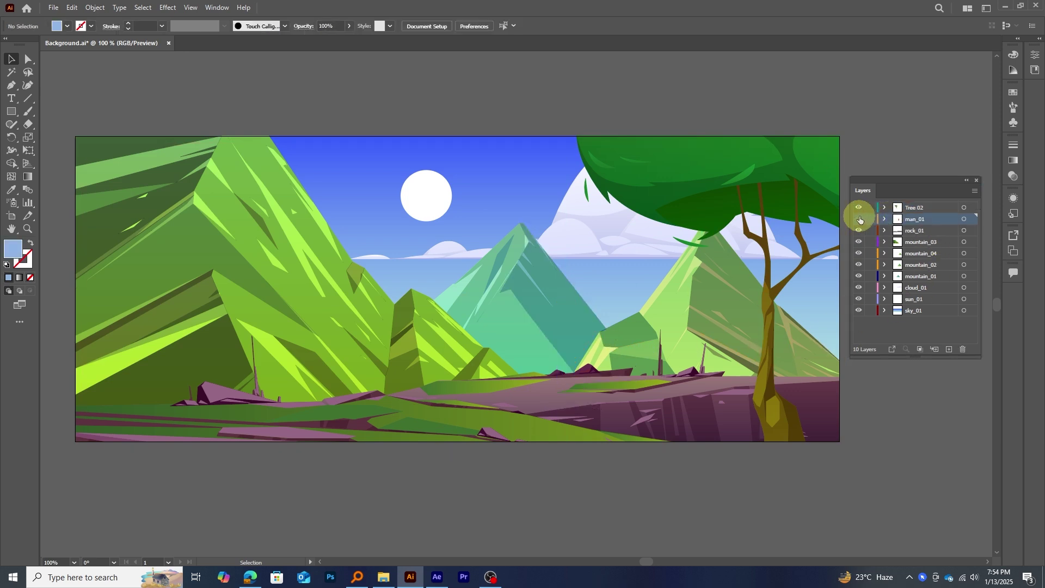
left_click(859, 219)
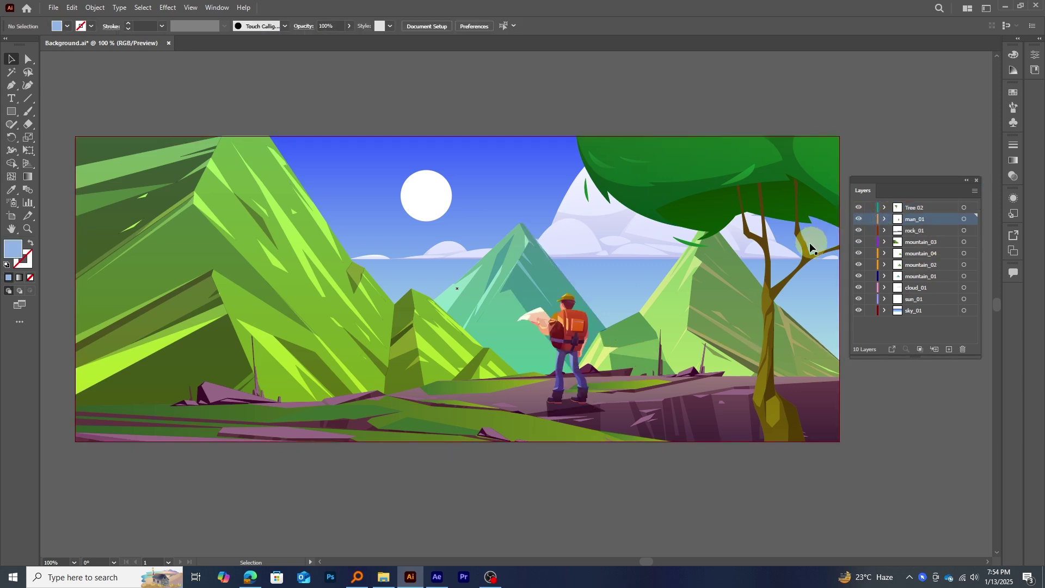
left_click(664, 404)
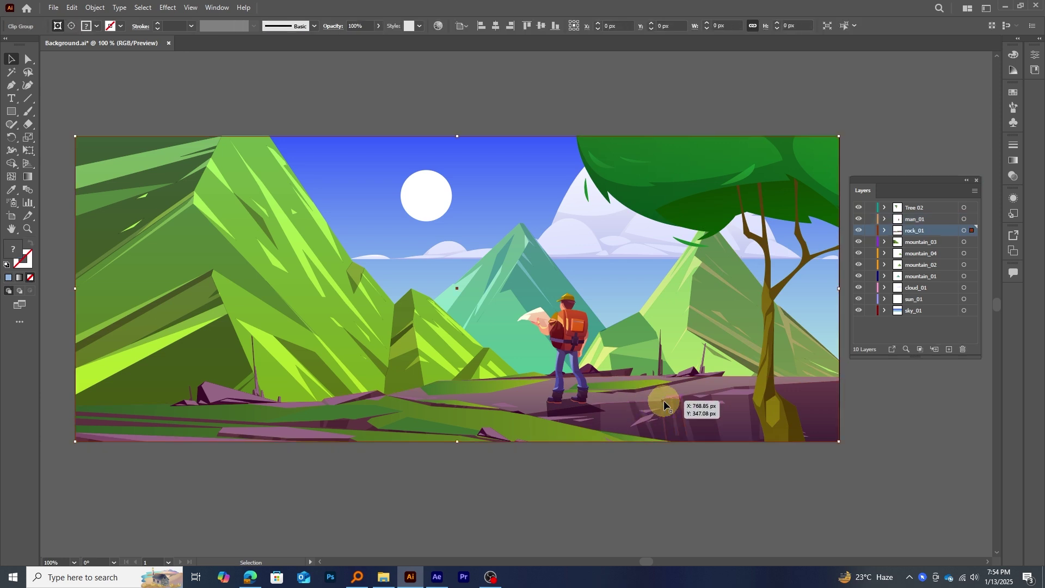
left_click(859, 231)
left_click(859, 230)
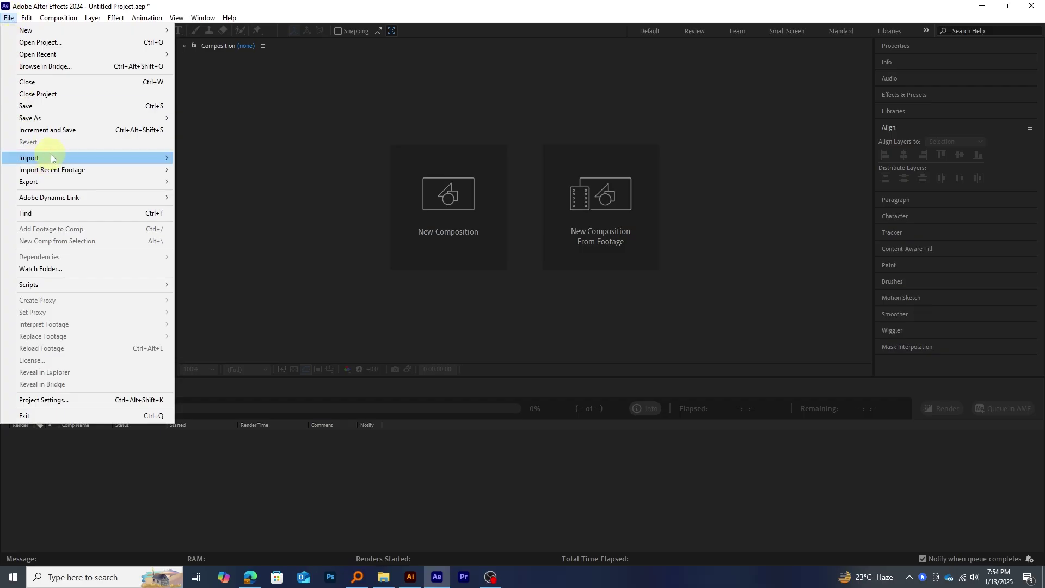
Choose Background.ai for import, set to Composition - Retain Layer Sizes.
mouse_move(51, 159)
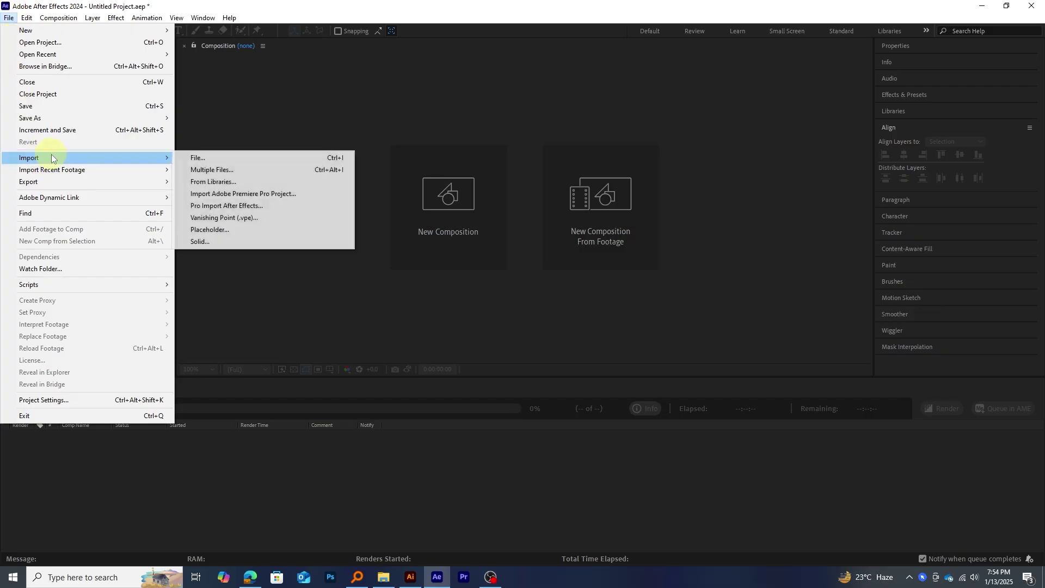
left_click(233, 158)
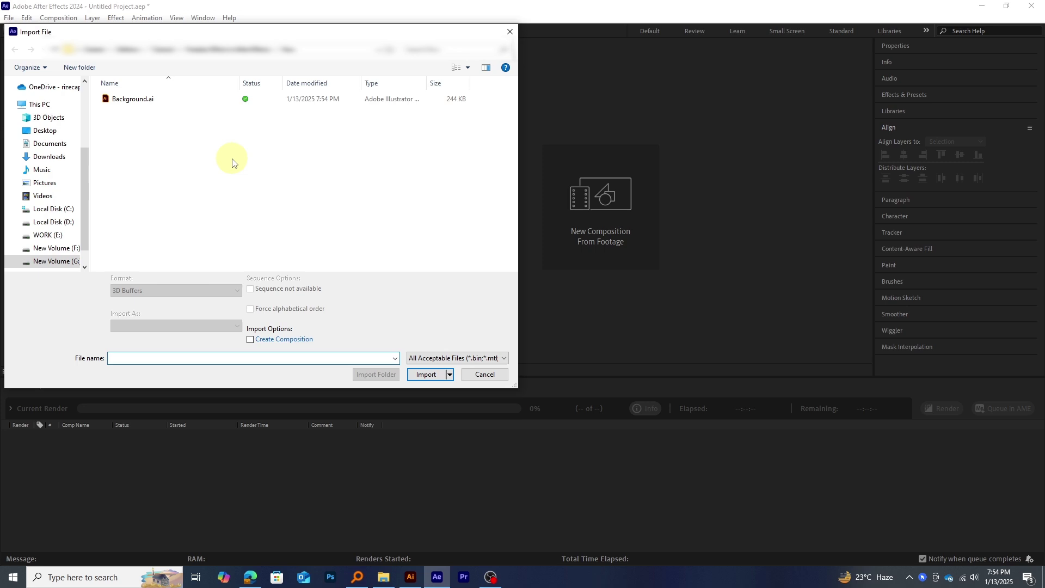
left_click(143, 103)
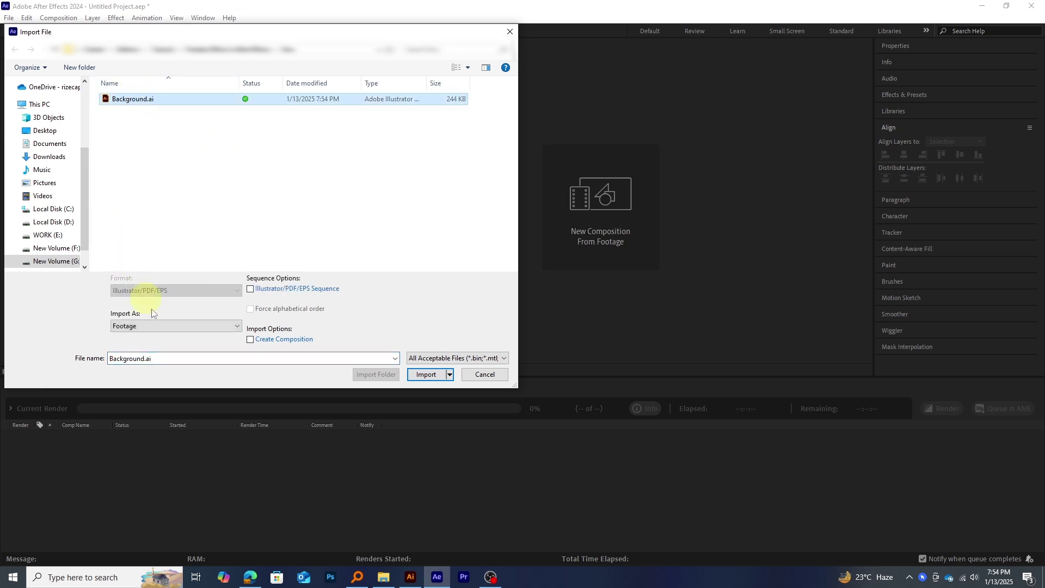
left_click(149, 327)
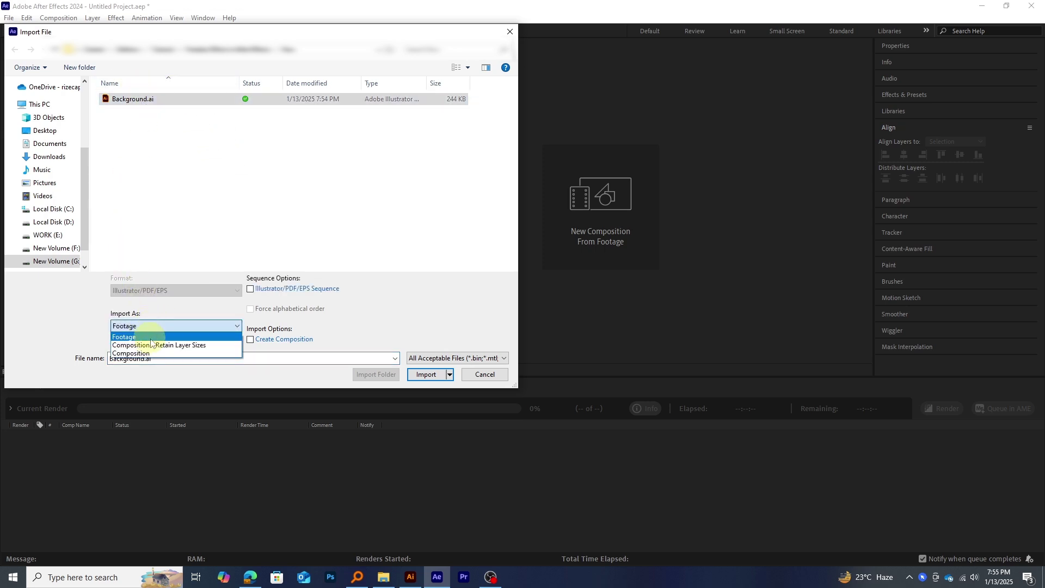
left_click(154, 346)
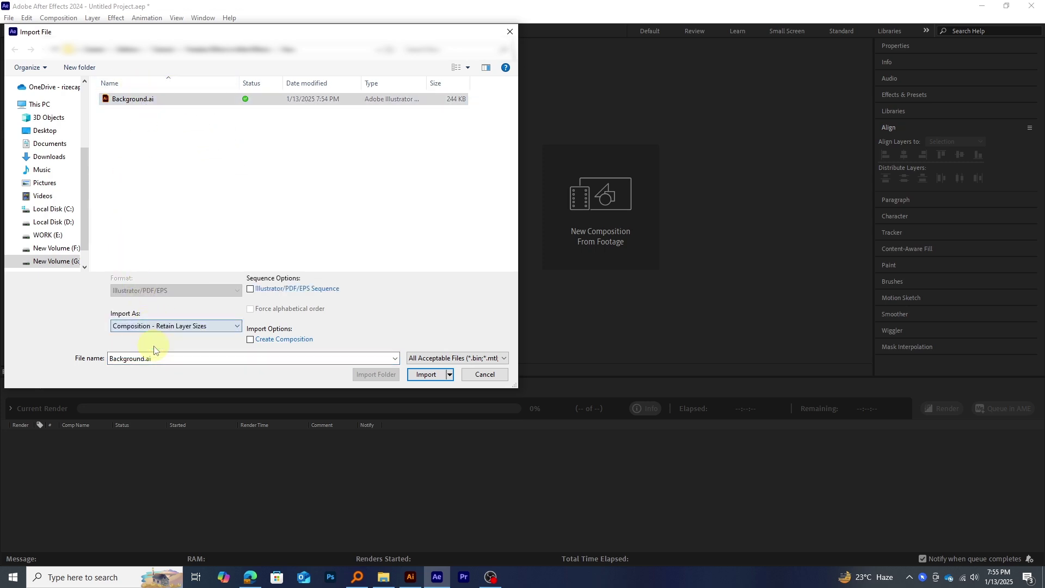
Import Background.ai, open the Background composition and set magnification to Fit up to 100%.
left_click(426, 375)
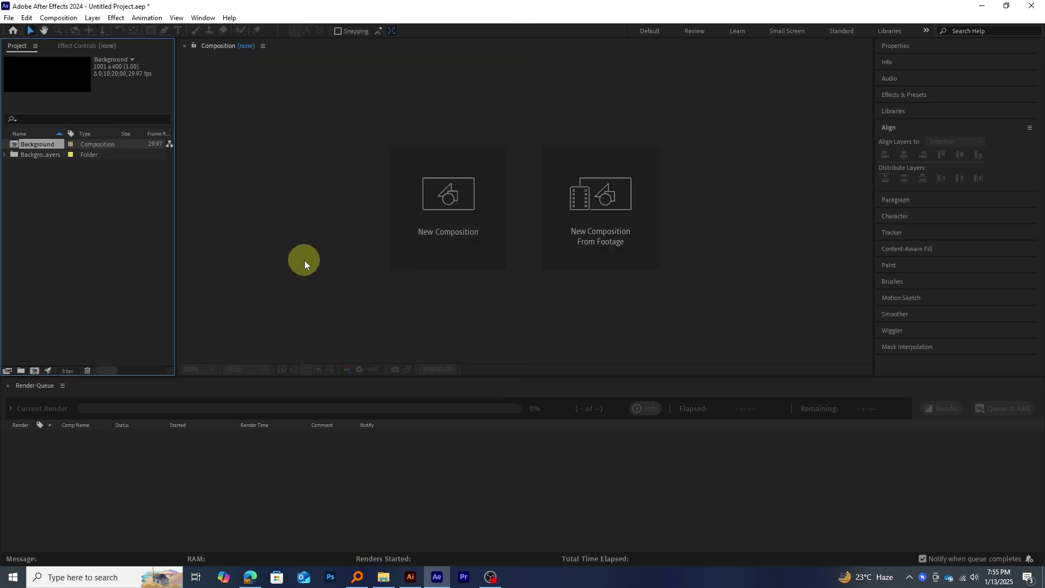
double_click(37, 144)
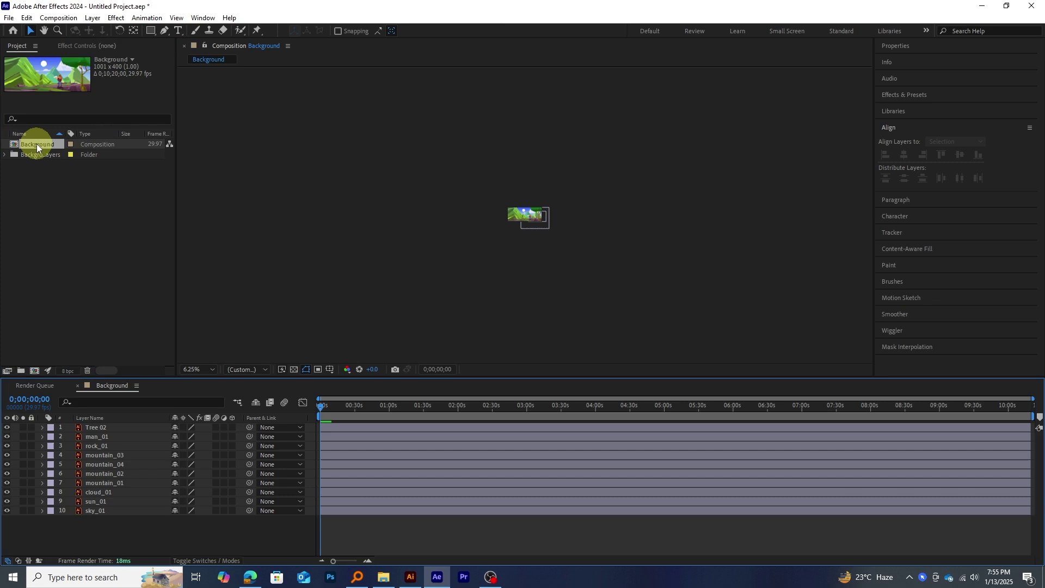
left_click(212, 369)
left_click(206, 175)
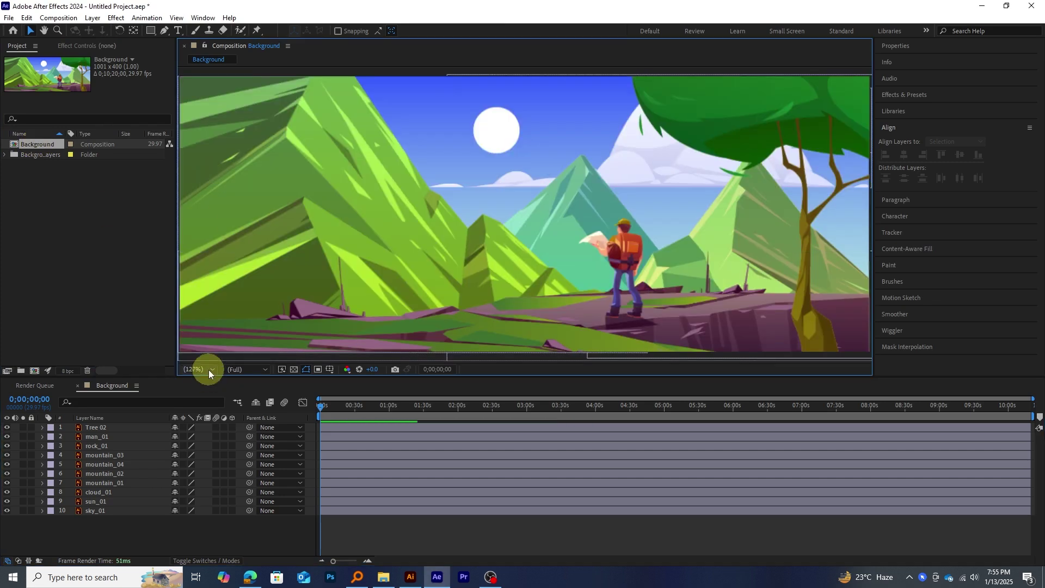
left_click(208, 369)
left_click(206, 188)
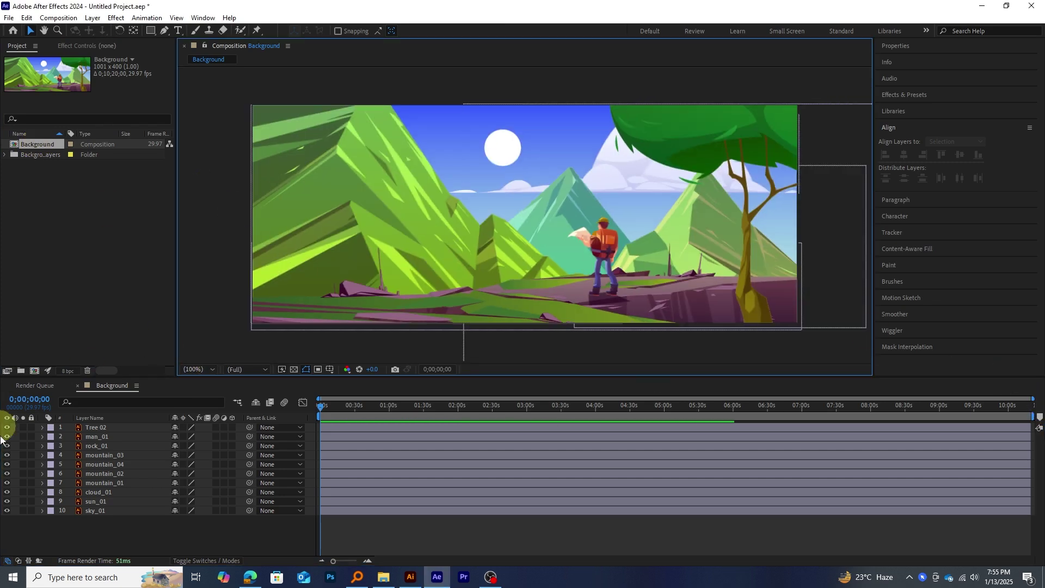
Enable the 3D Layer switch on every layer from Tree 02 down to sky_01.
left_click_drag(136, 542, 90, 427)
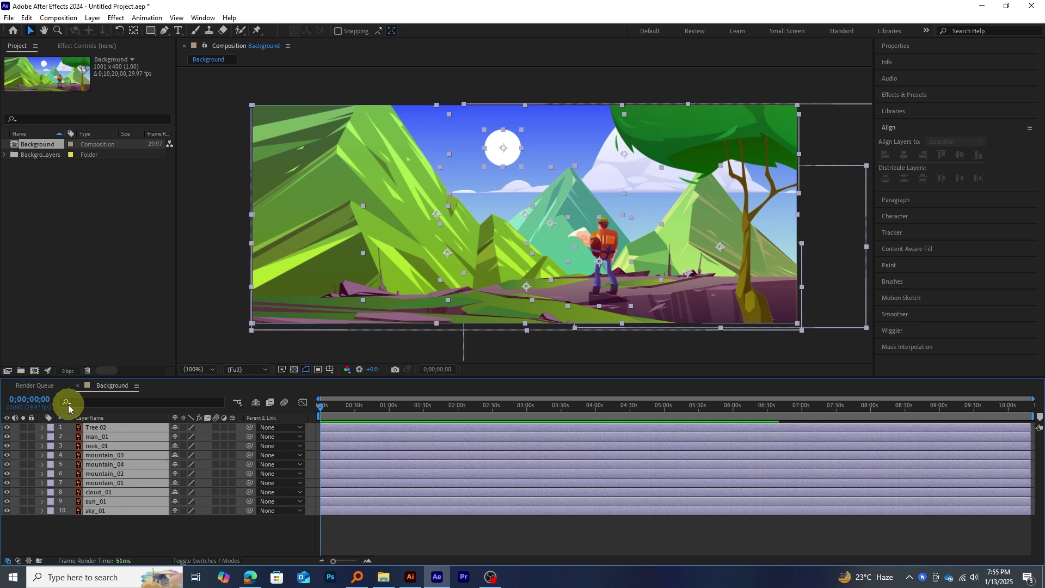
left_click(181, 540)
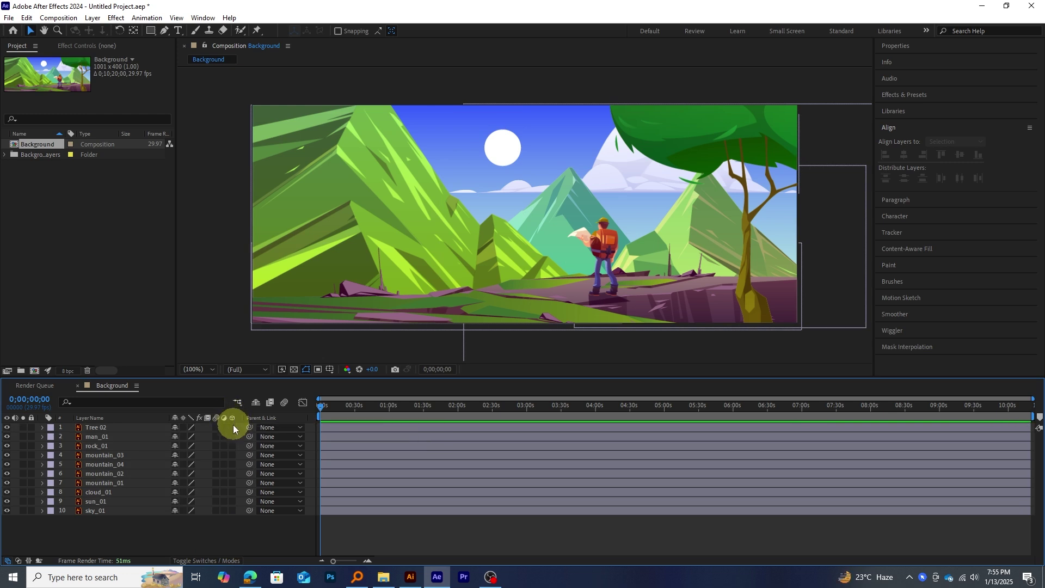
left_click(218, 560)
left_click(220, 561)
left_click_drag(232, 427, 232, 446)
left_click_drag(234, 511, 253, 526)
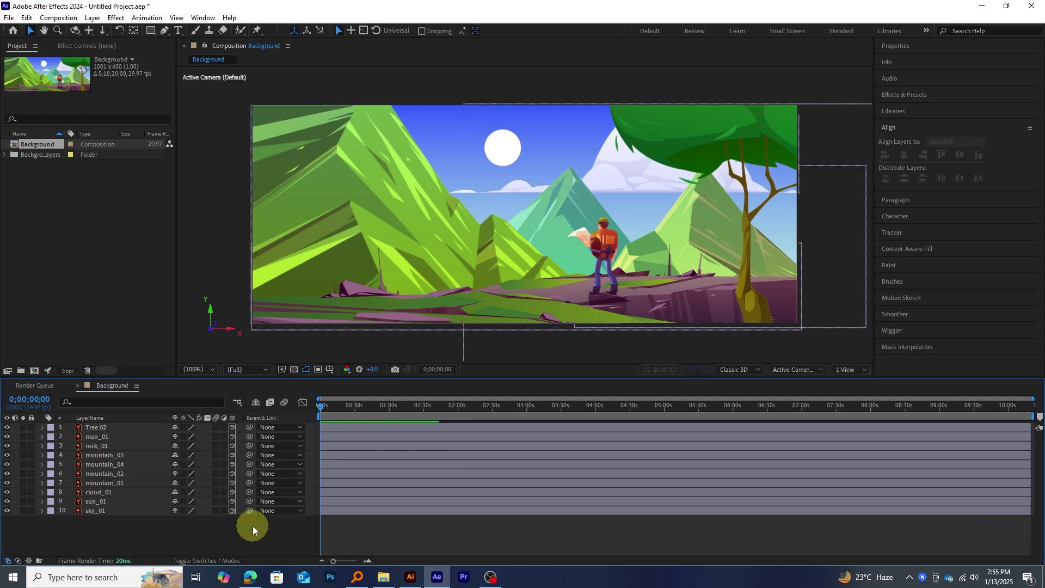
Add a new camera layer, Camera 1, with the 50mm preset and Two-Node Camera type.
right_click(106, 523)
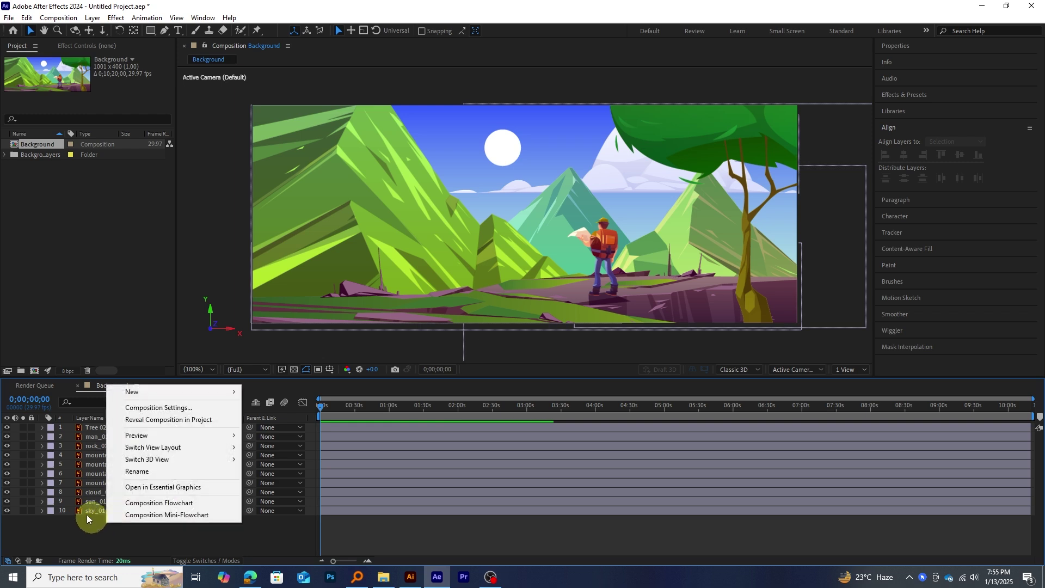
mouse_move(153, 398)
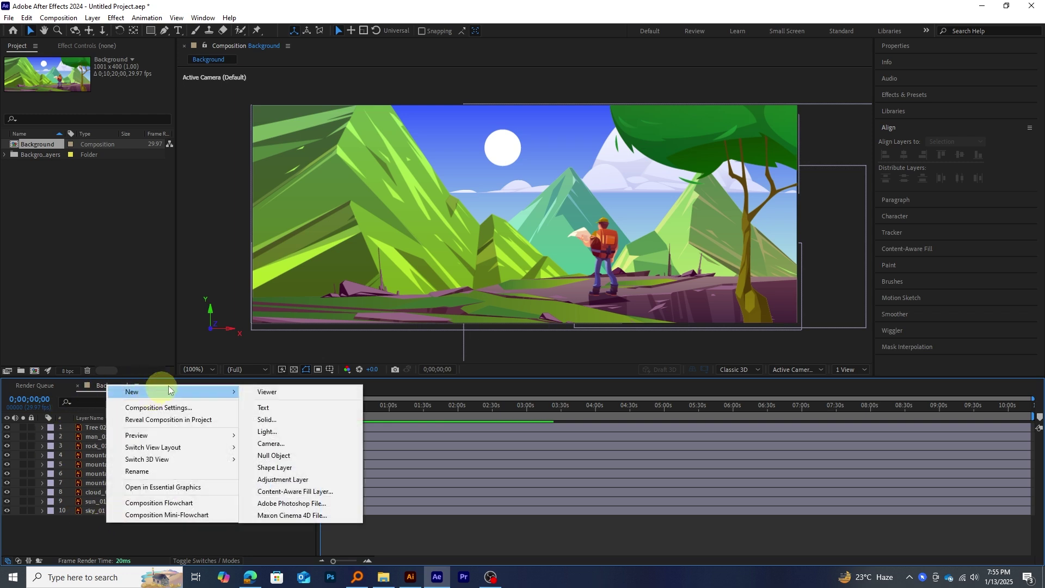
left_click(290, 448)
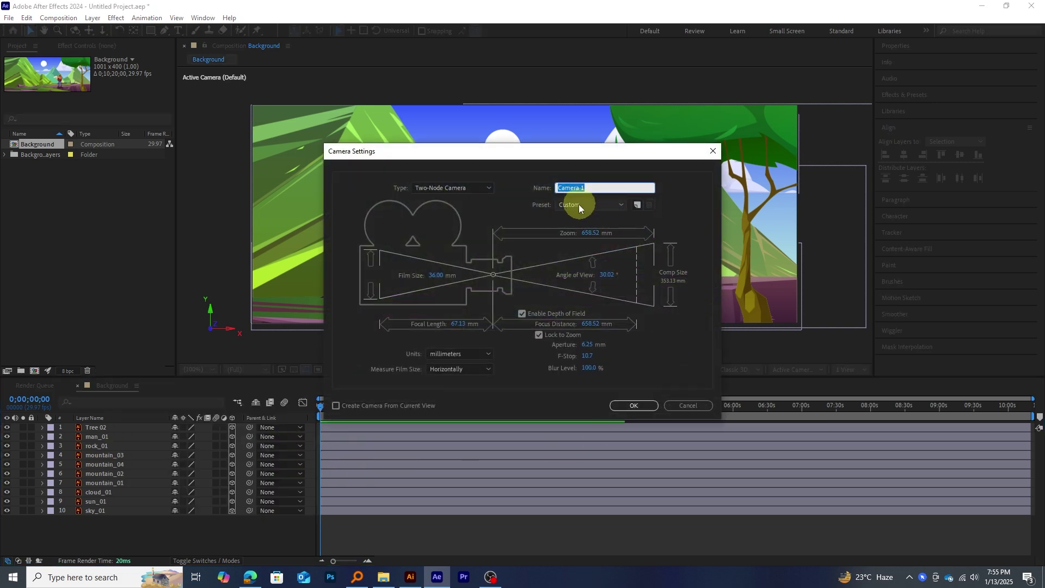
left_click(580, 208)
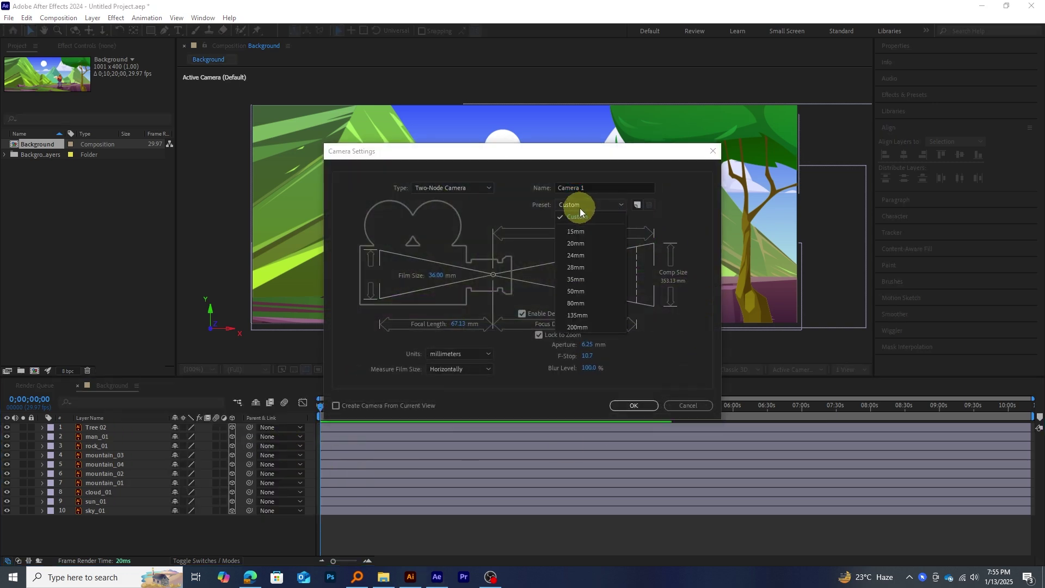
left_click(581, 209)
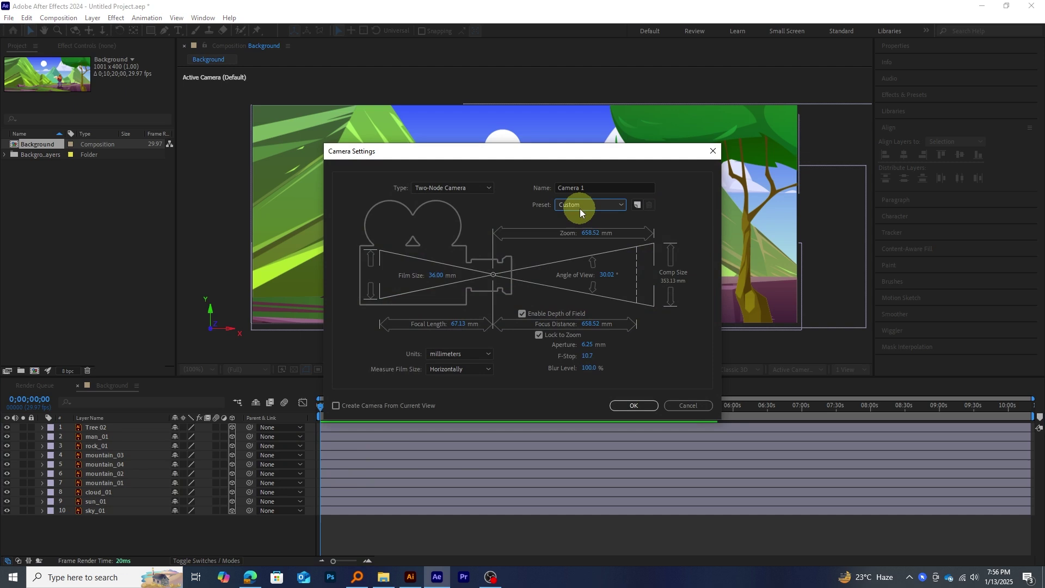
left_click(580, 208)
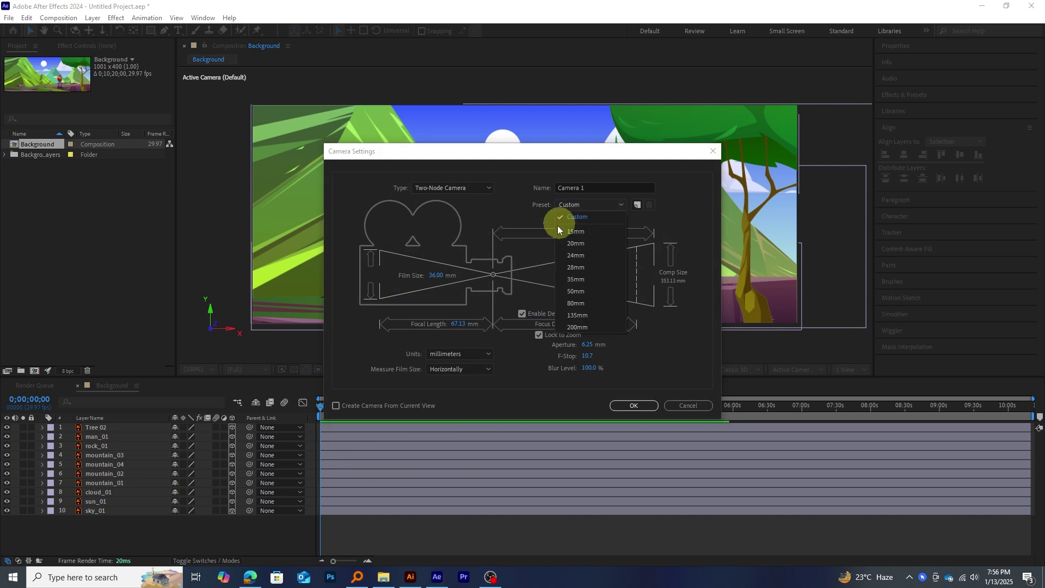
left_click(576, 291)
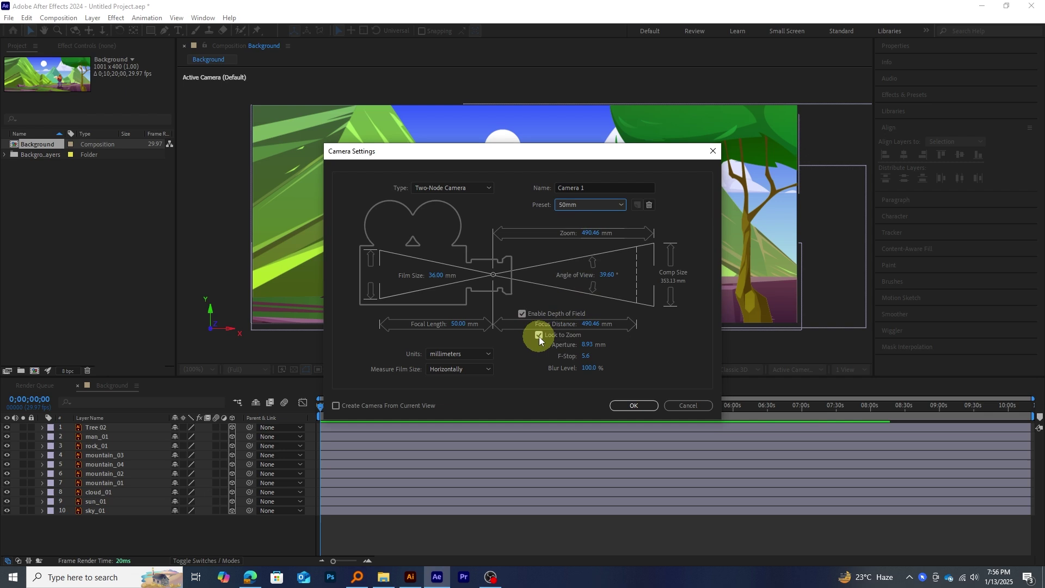
left_click(461, 192)
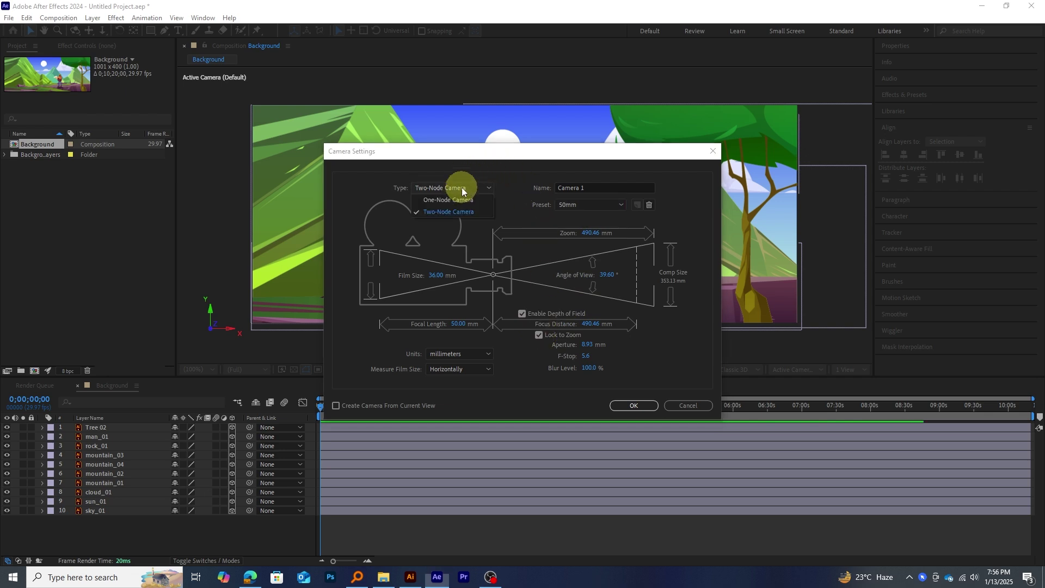
left_click(460, 195)
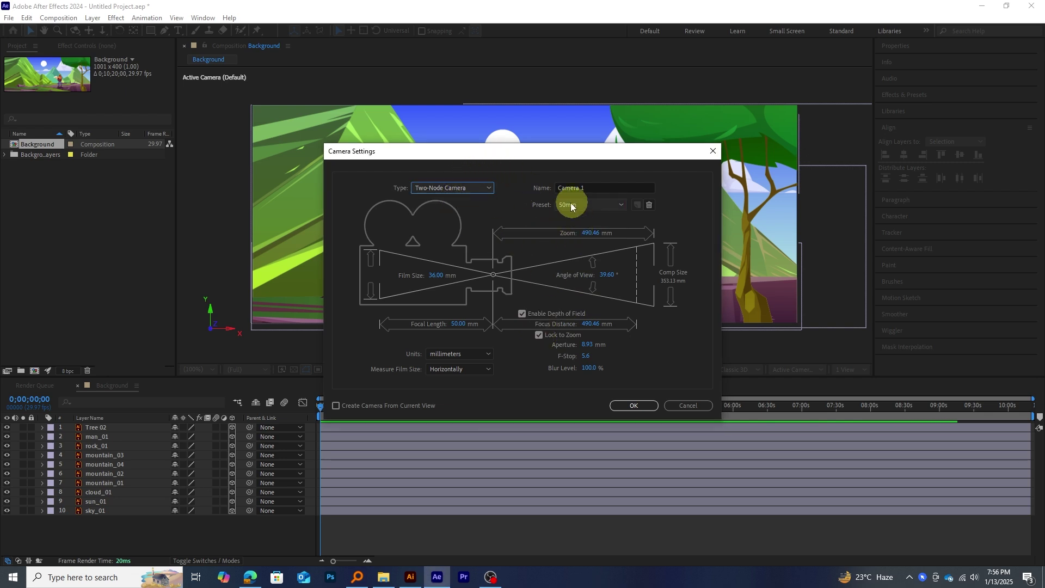
Create Camera 1 and split the composition viewer into 2 Views.
left_click(633, 407)
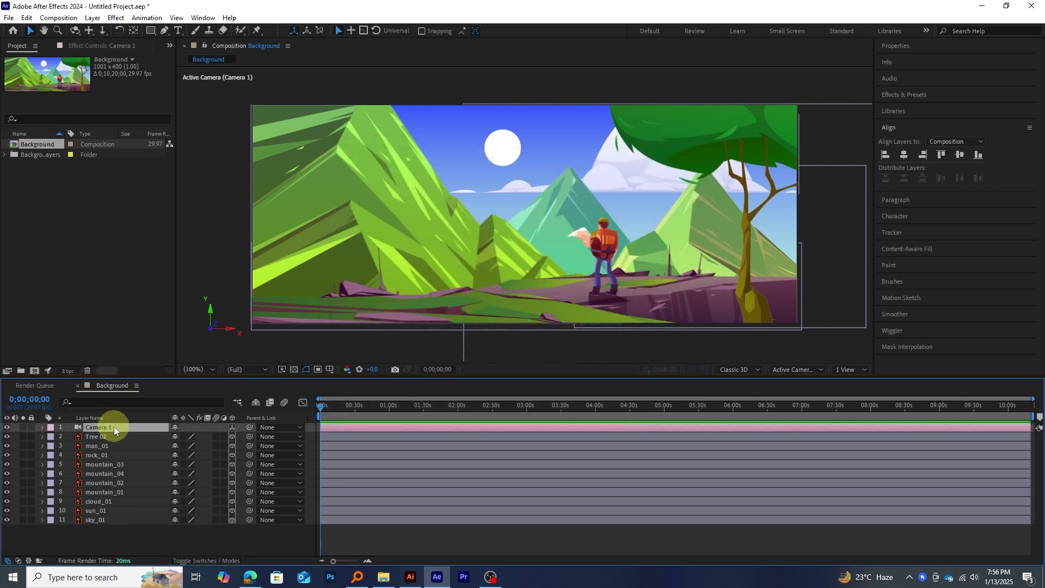
left_click(853, 370)
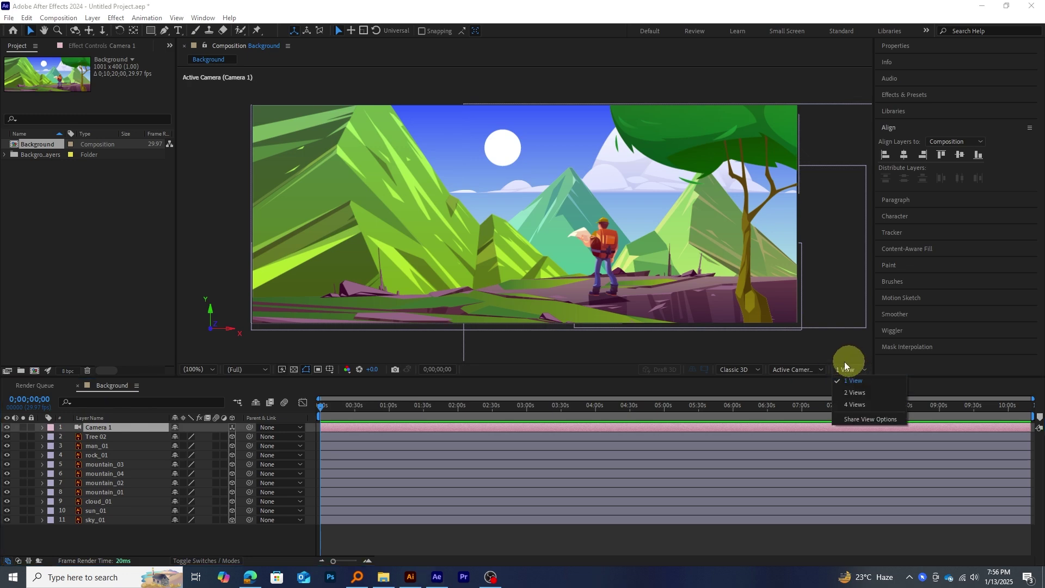
left_click(852, 392)
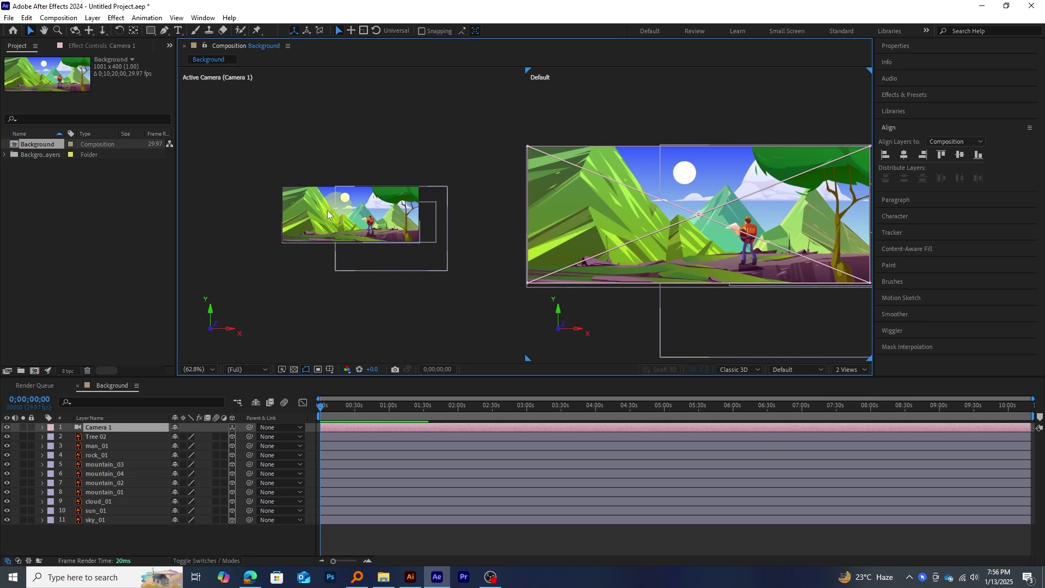
Set the left view to the Top 3D view.
left_click(265, 115)
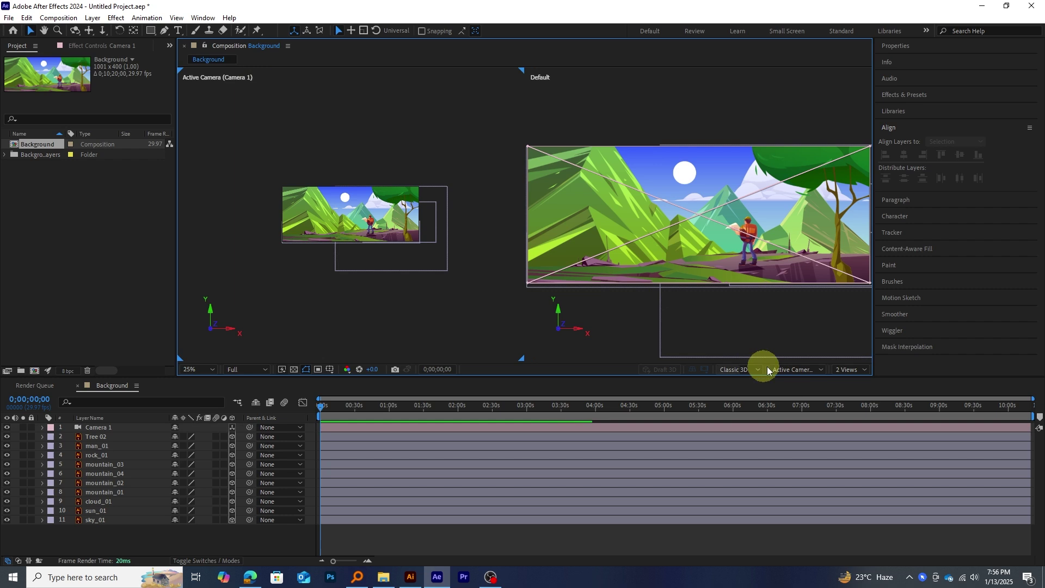
left_click(796, 370)
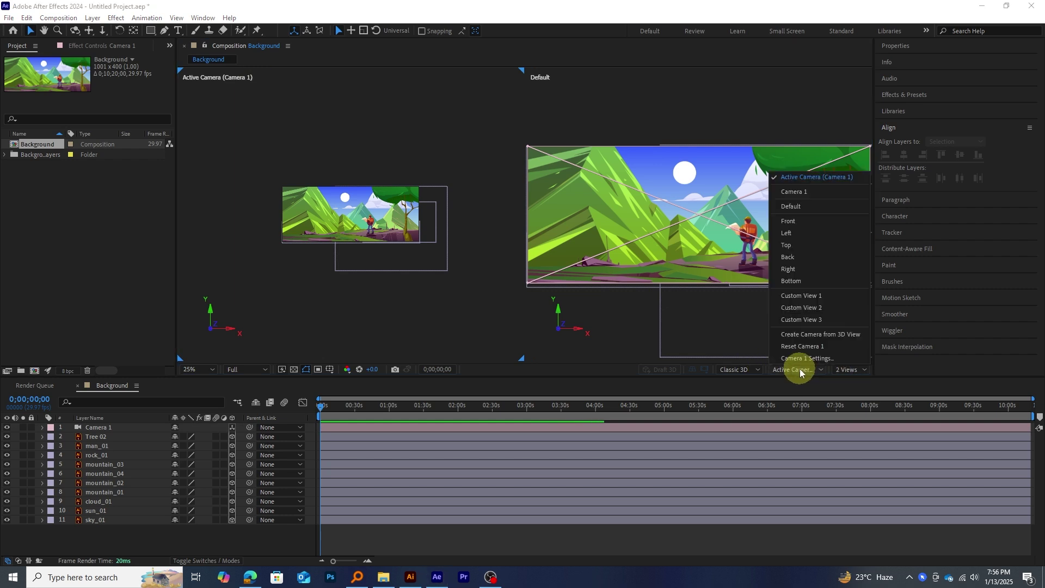
left_click(808, 246)
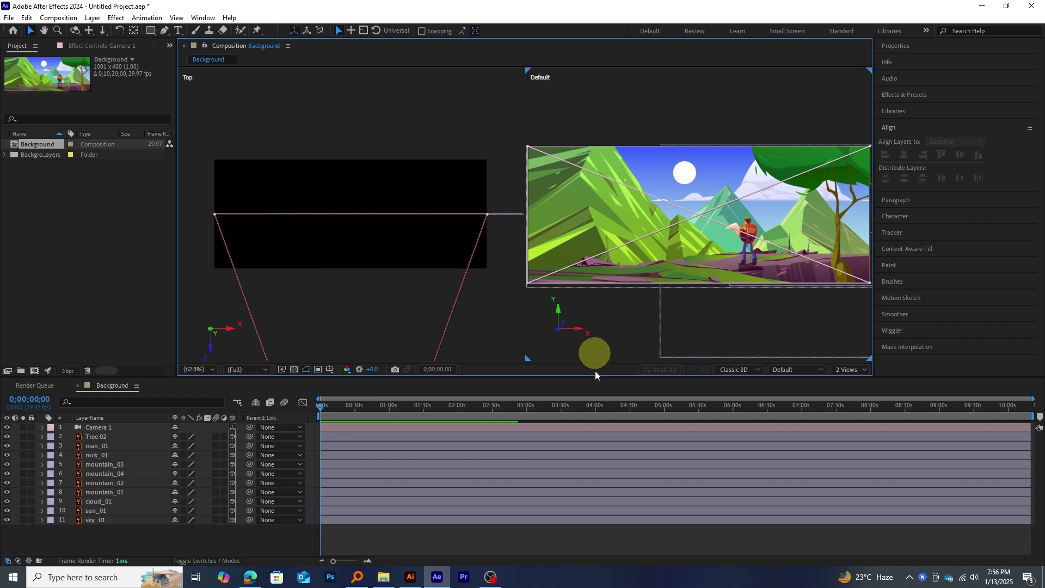
At 0;00;16;18, reveal Scale and Position for all layers, then deselect them.
left_click(338, 411)
left_click(335, 435)
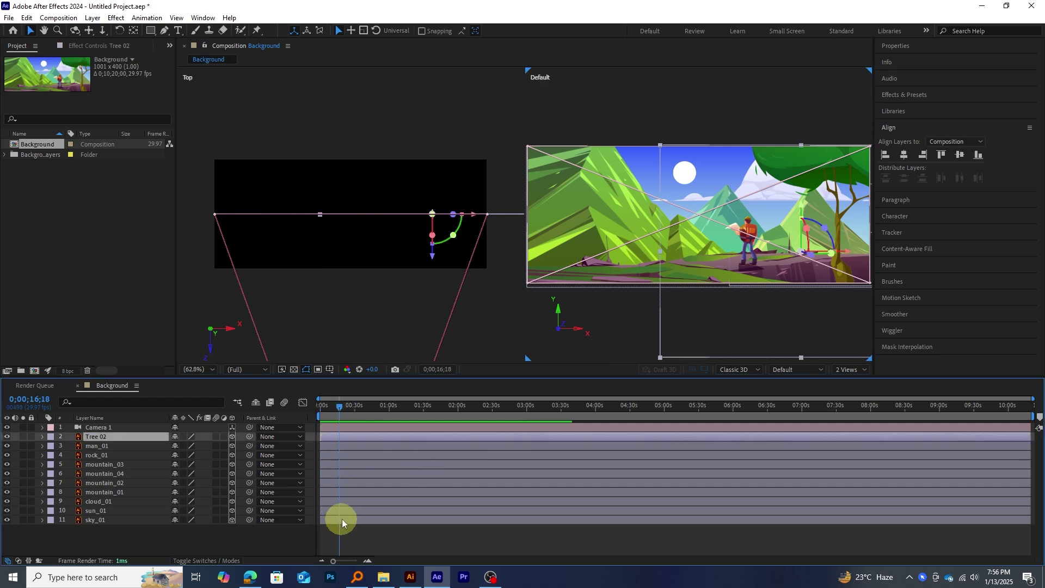
key("ctrl+a")
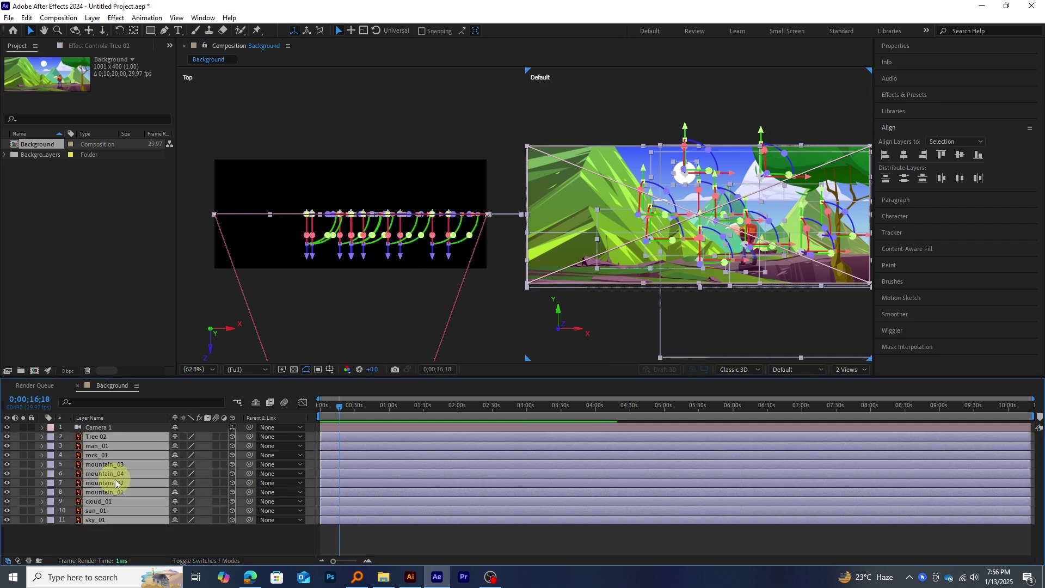
key("s")
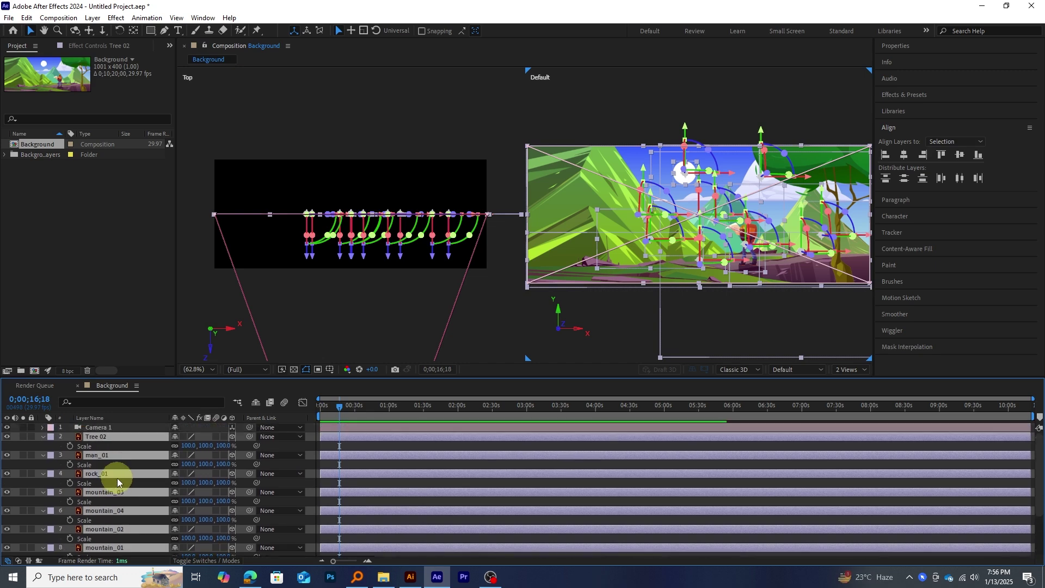
key("shift+p")
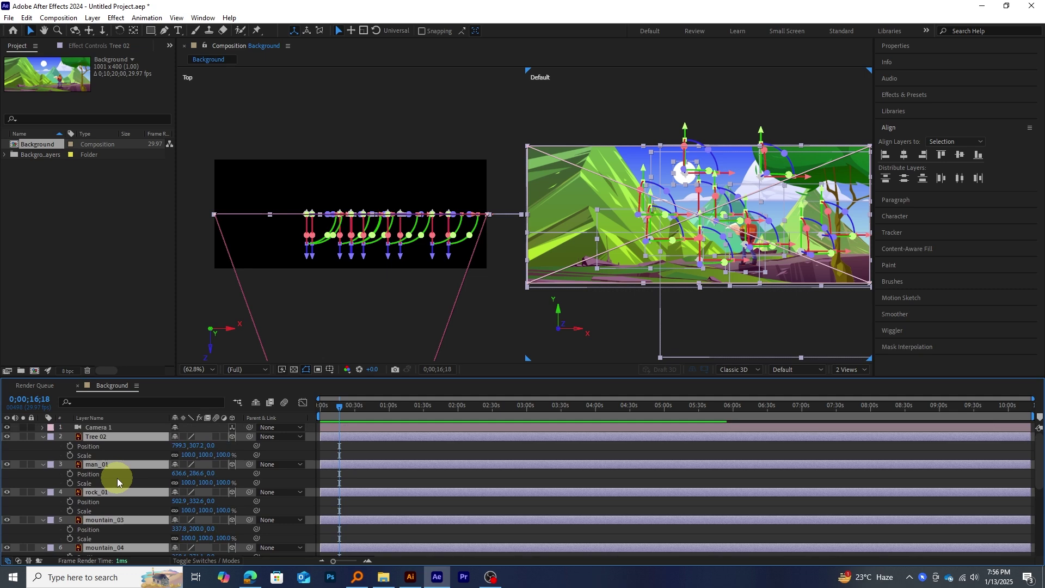
left_click(627, 318)
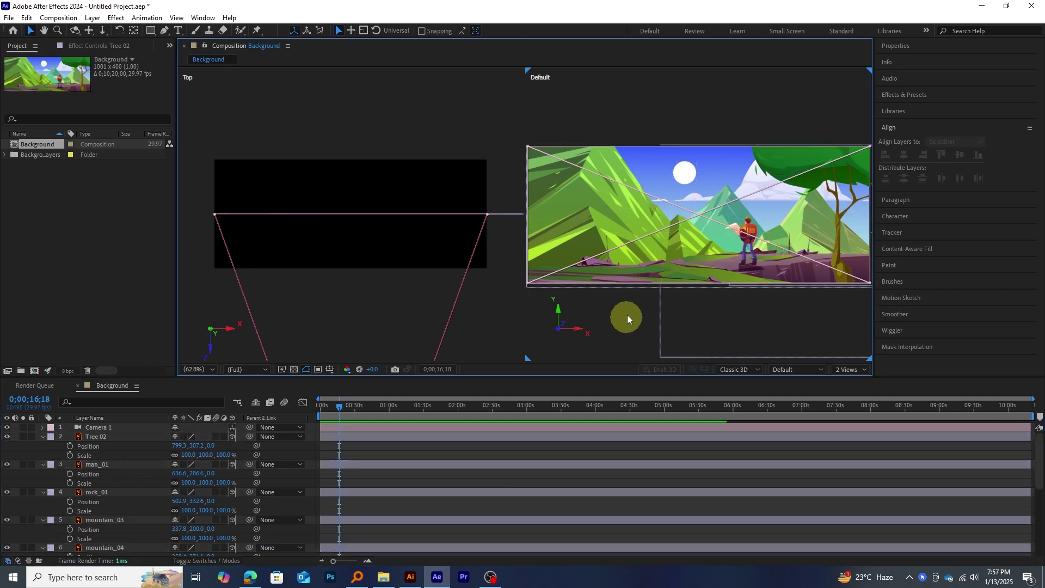
Select Camera 1, reveal its Position and scrub Z back to -1776.3.
left_click(101, 427)
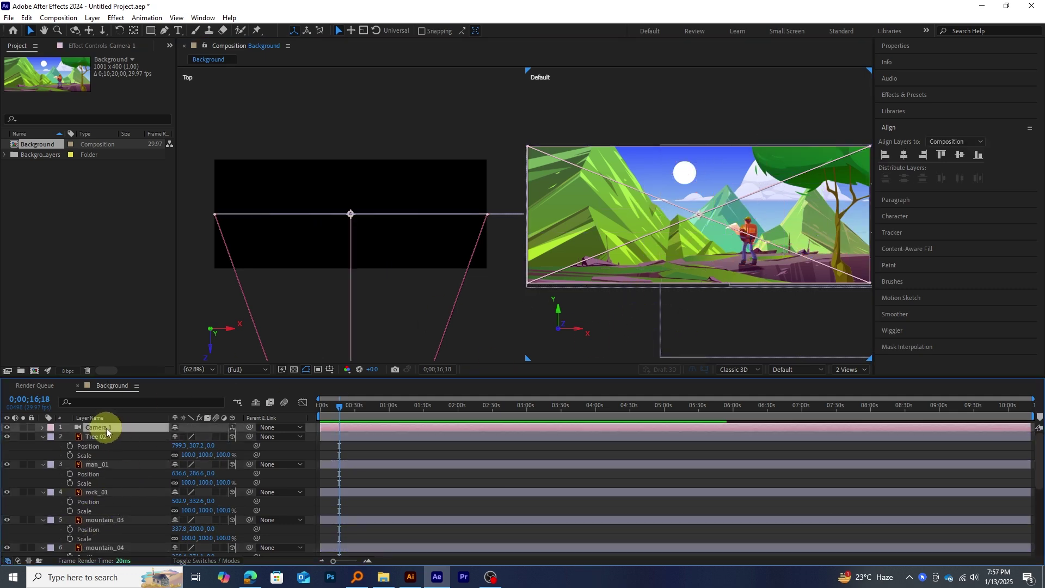
key("f")
key("p")
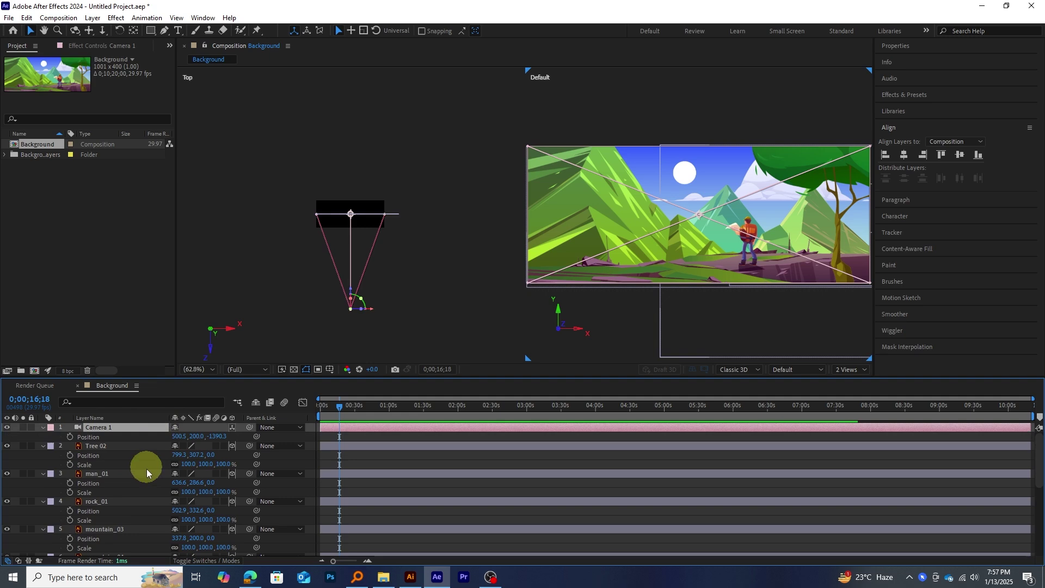
left_click_drag(218, 436, 48, 466)
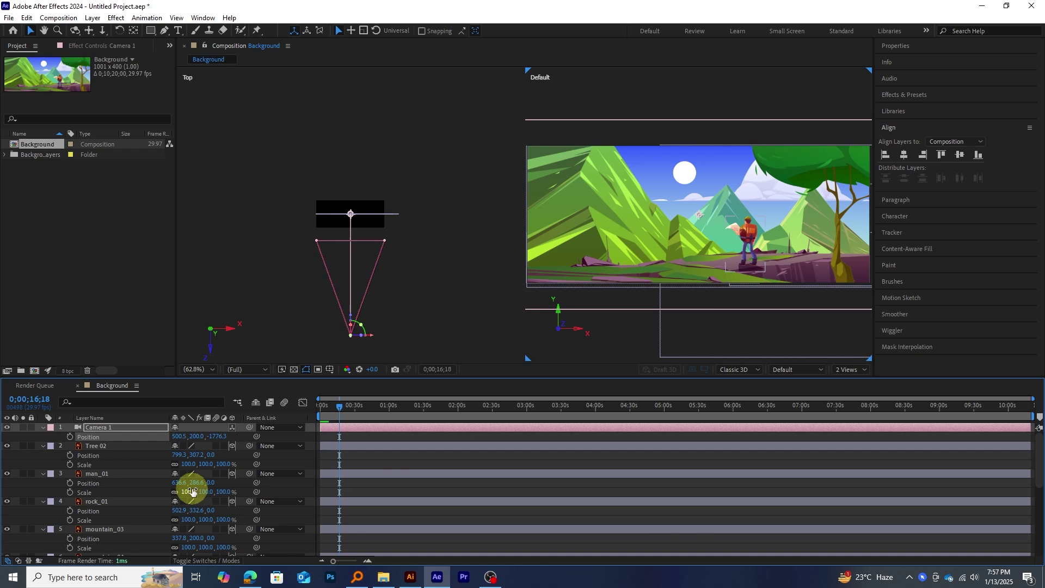
Push sky_01, sun_01 and cloud_01 back to Z depths 211, 185 and 166.
left_click(122, 446)
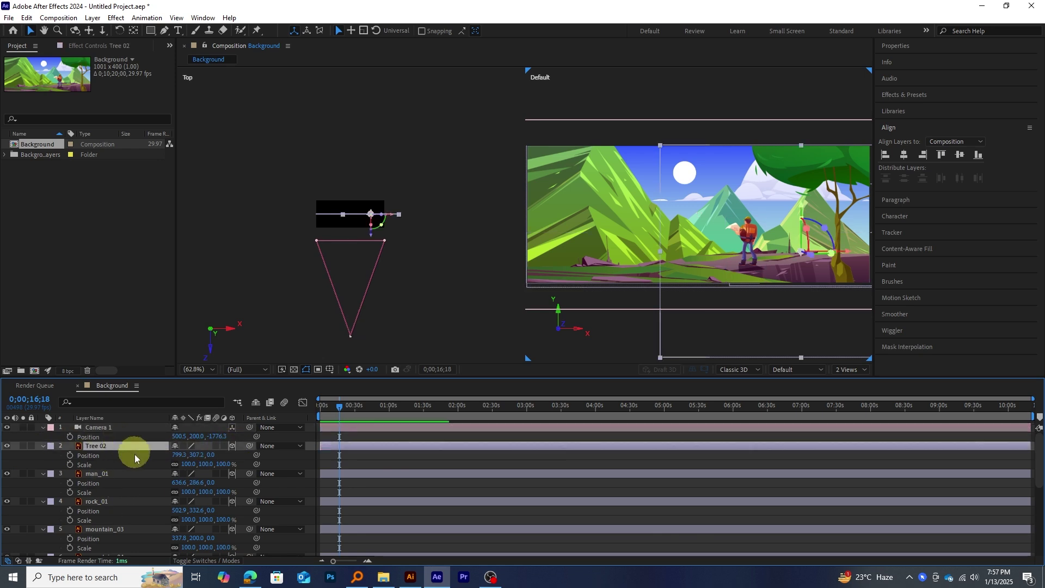
scroll(100, 504, "down", 5)
left_click(103, 532)
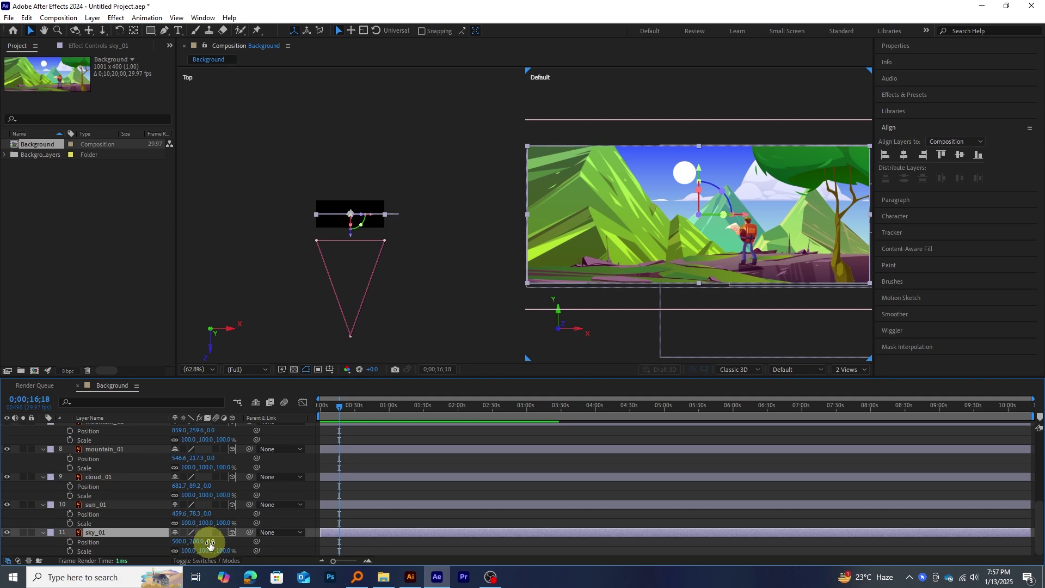
left_click_drag(210, 542, 295, 530)
scroll(345, 188, "up", 6)
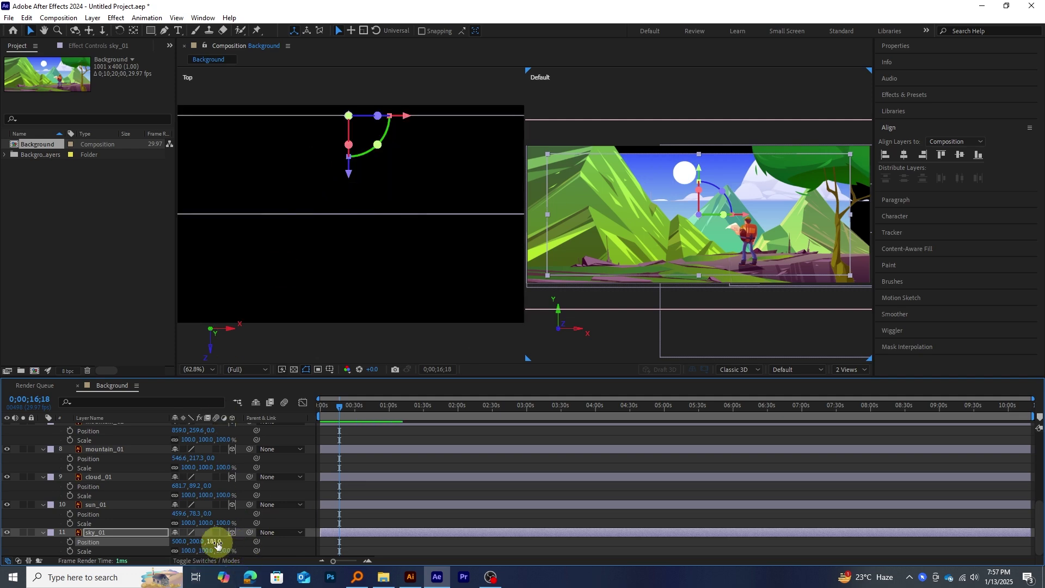
mouse_move(221, 543)
left_mouse_down()
mouse_move(233, 536)
mouse_move(211, 531)
left_mouse_up()
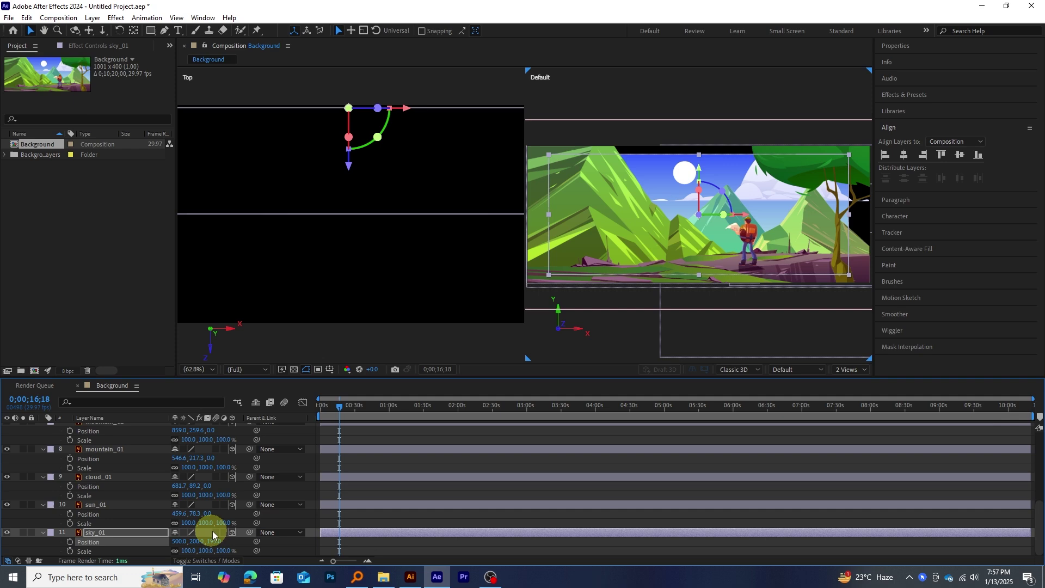
left_click(112, 507)
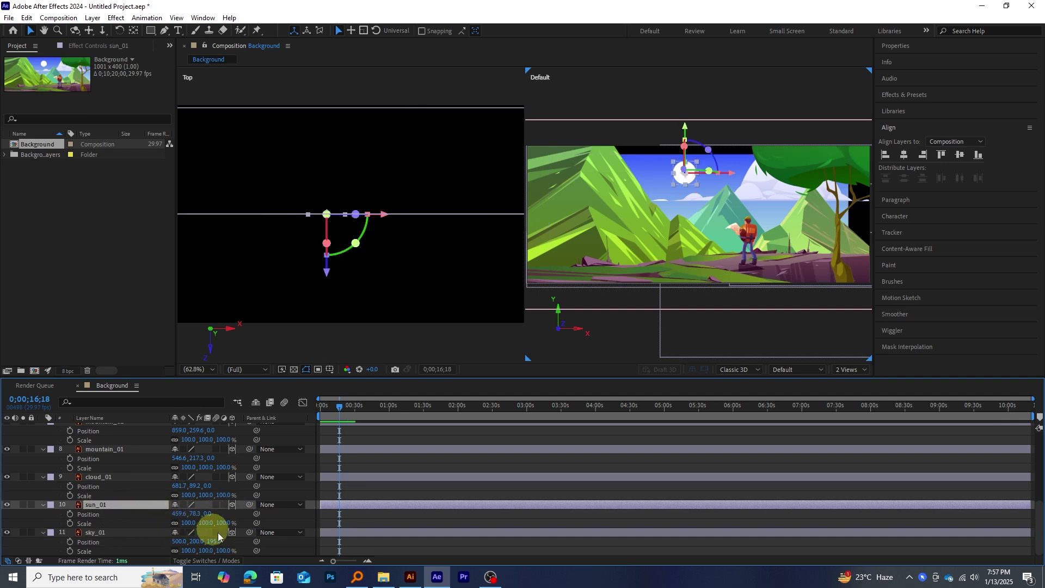
left_click_drag(206, 518, 302, 508)
left_click(98, 477)
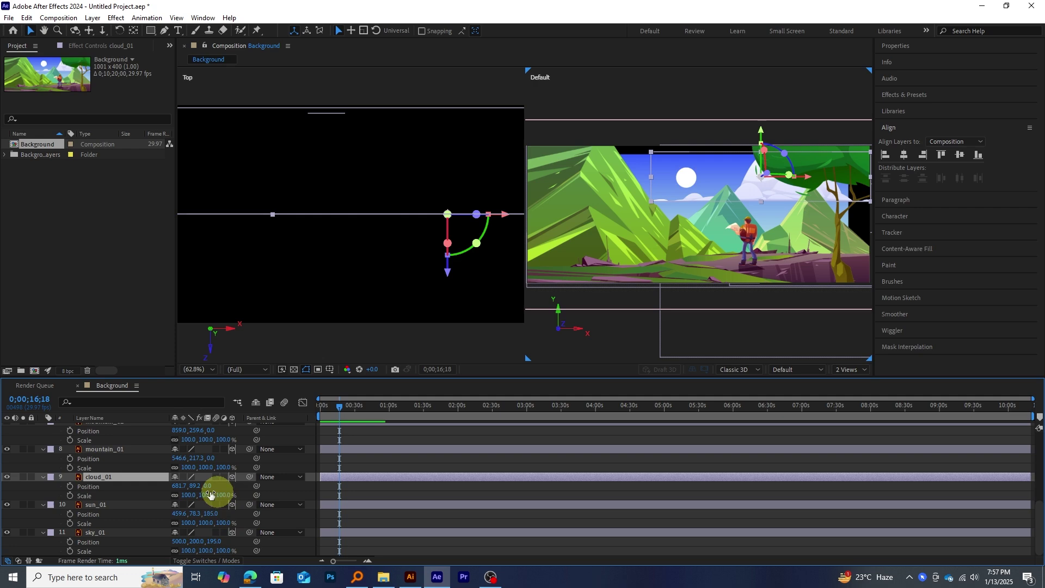
left_click_drag(214, 486, 294, 483)
Stagger the mountain layers and rock_01 in Z: mountain_02 100, mountain_03 -61.0, rock_01 -109.0.
left_click(122, 450)
left_click_drag(210, 459, 270, 447)
scroll(121, 455, "up", 1)
left_click(120, 452)
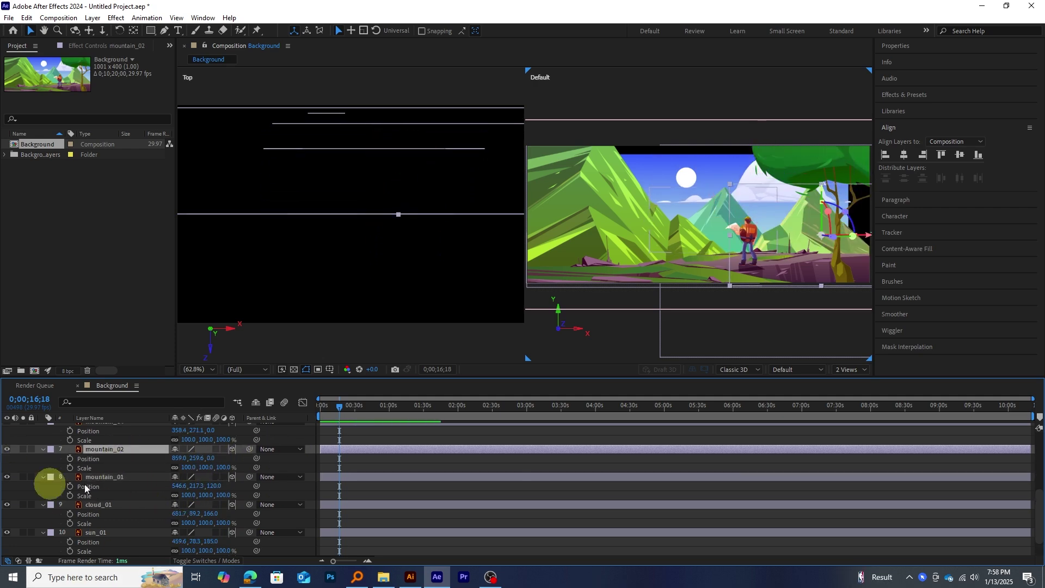
left_click_drag(210, 458, 153, 451)
scroll(156, 479, "up", 1)
left_click(131, 450)
scroll(85, 452, "up", 1)
left_click(106, 449)
left_click(7, 449)
scroll(136, 485, "up", 1)
left_click(153, 461)
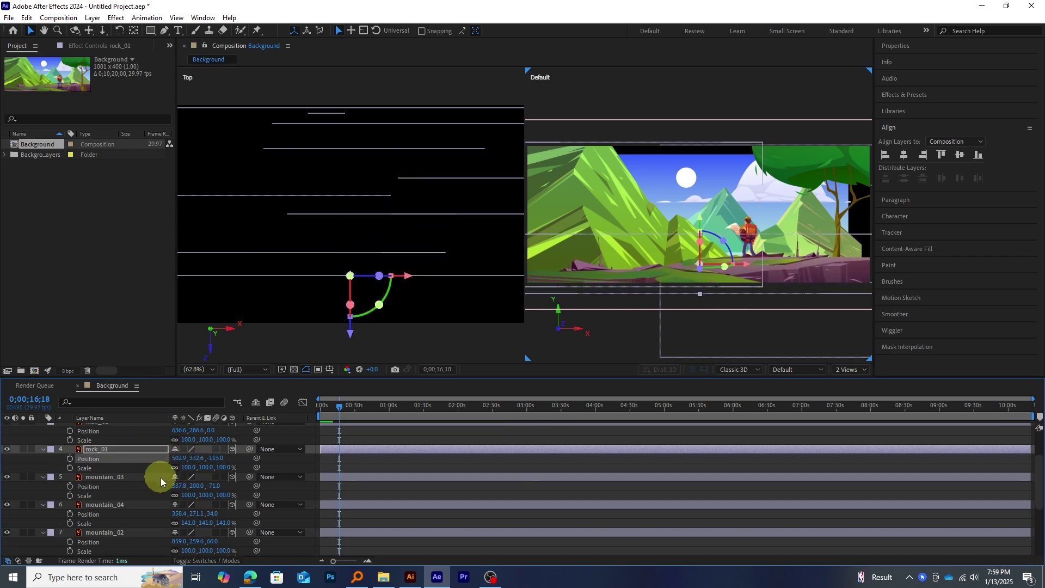
scroll(161, 478, "up", 3)
left_click_drag(215, 483, 129, 483)
Bring Tree 02 forward to Z -238.0.
left_click(111, 450)
scroll(766, 201, "down", 1)
left_click_drag(211, 455, 132, 459)
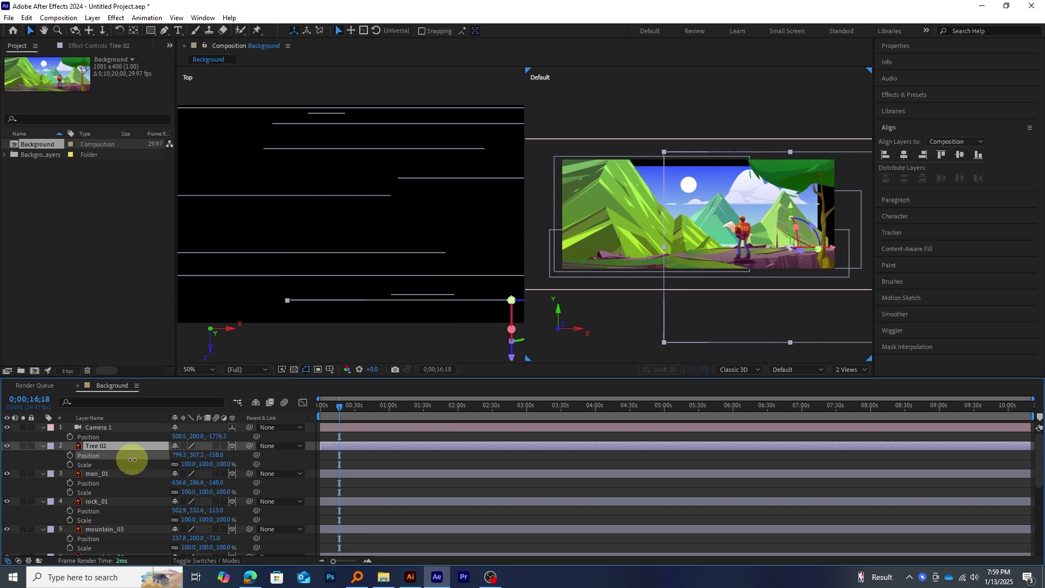
scroll(362, 257, "down", 2)
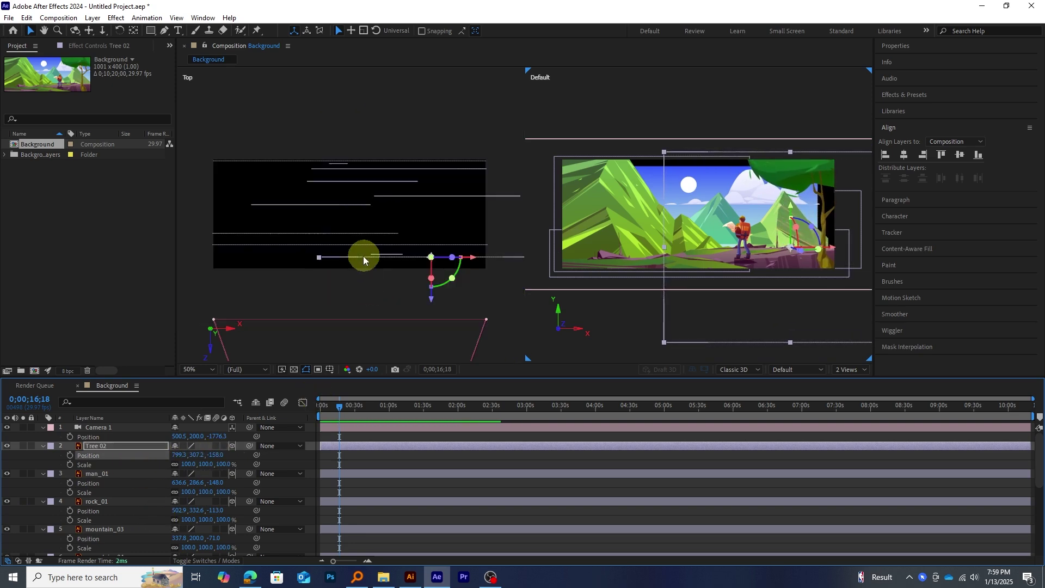
Fine-tune mountain_01 and another mountain layer's depth by dragging them in the Top view.
left_click_drag(362, 257, 366, 219)
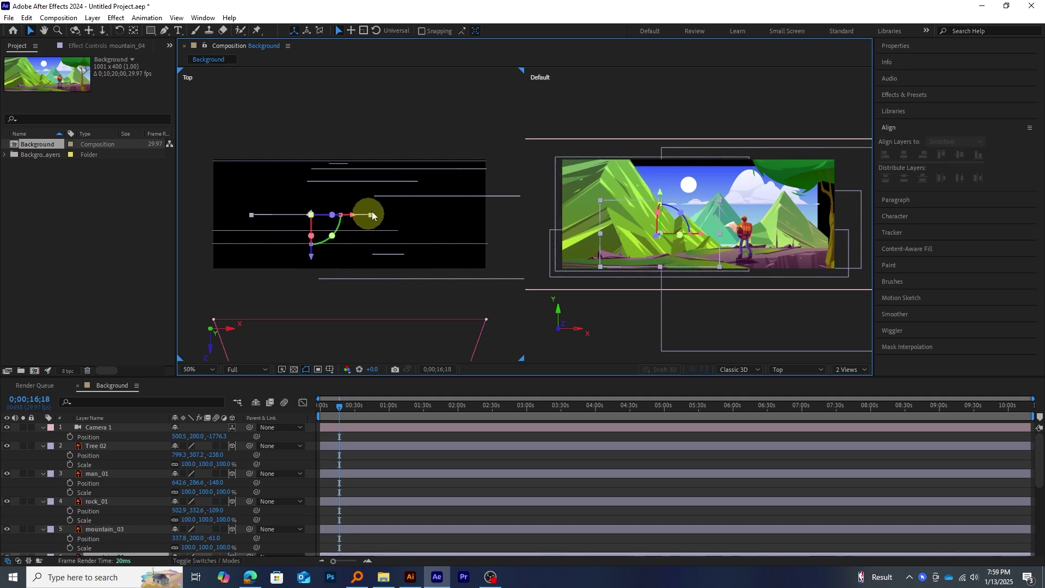
left_click(386, 204)
left_click(384, 188)
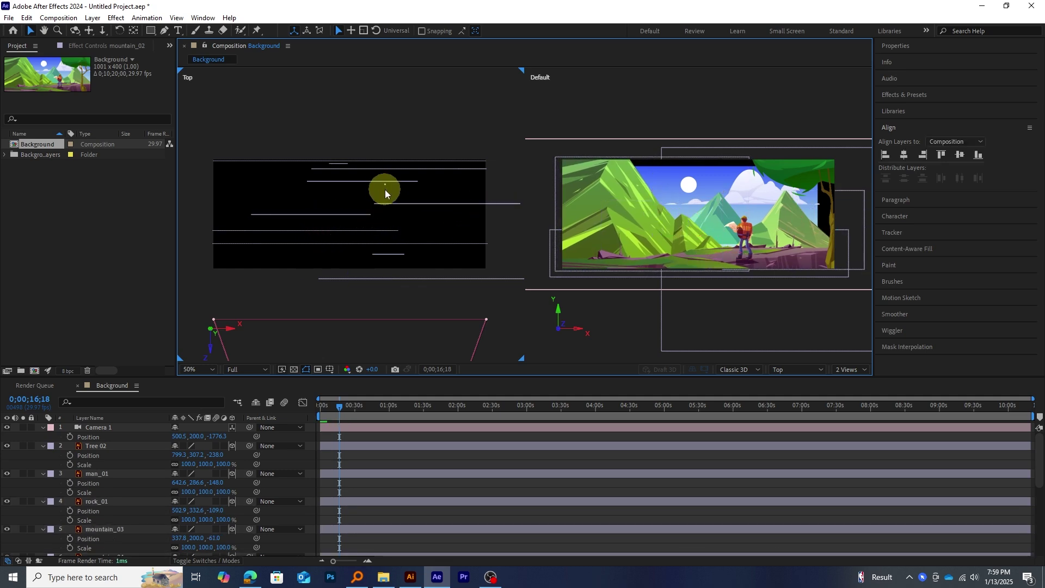
left_click_drag(383, 181, 384, 188)
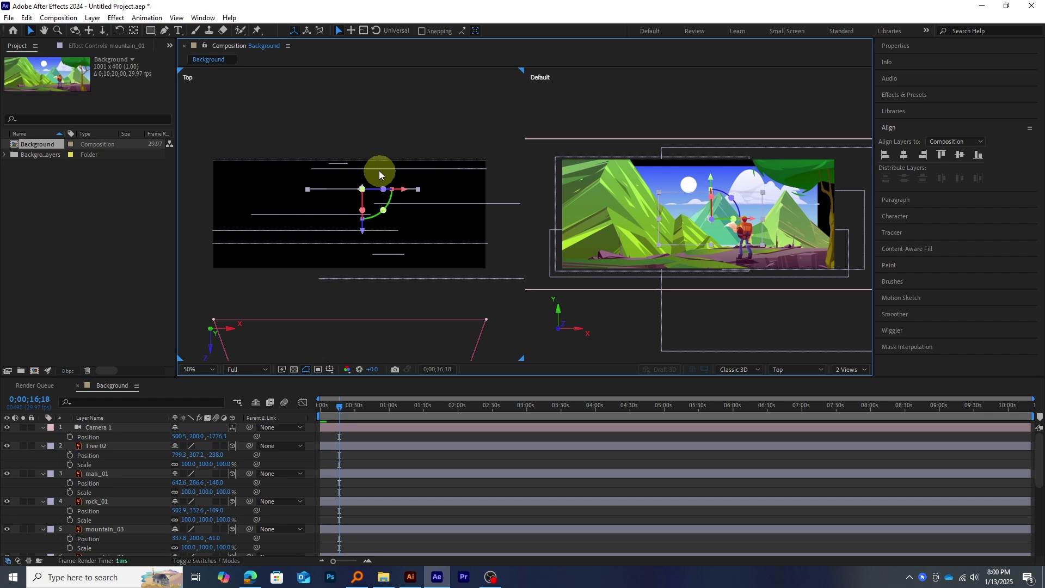
left_click(378, 174)
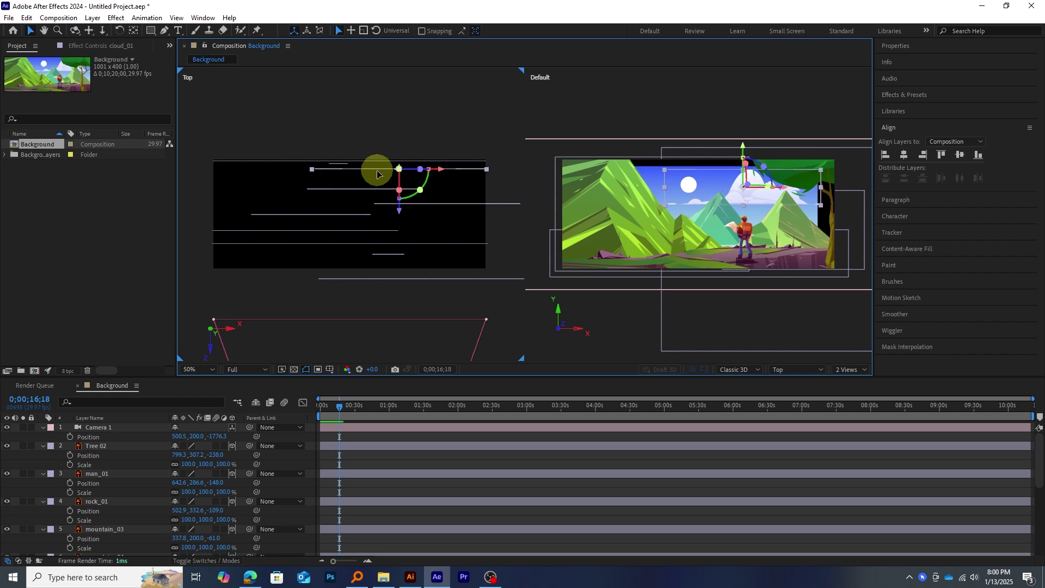
Scale sky_01 up to 114%.
left_click(345, 165)
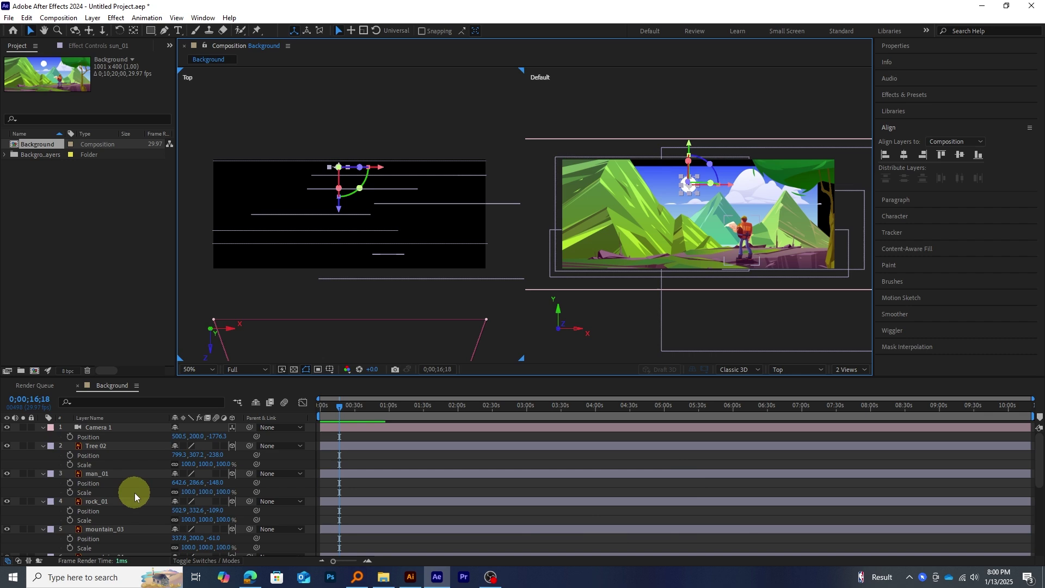
scroll(142, 505, "down", 5)
scroll(141, 505, "down", 1)
left_click(112, 534)
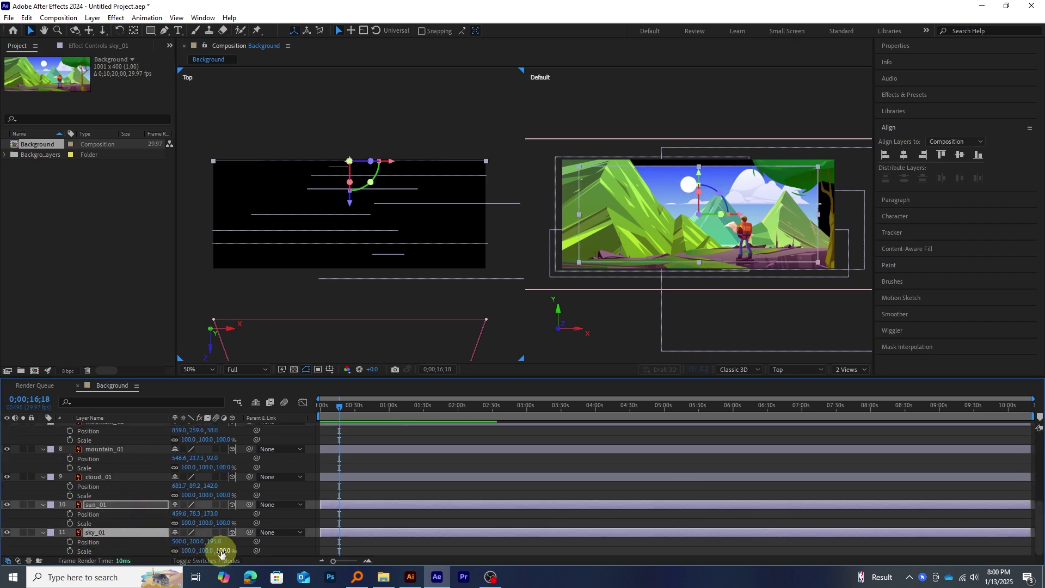
left_click_drag(221, 552, 225, 496)
Rescale sun_01, cloud_01, the mountains and rock_01: mountain_01 133%, mountain_03 111%, rock_01 107%.
left_click(92, 505)
left_click(109, 477)
left_click(117, 450)
scroll(216, 506, "up", 1)
left_click(109, 450)
scroll(190, 485, "up", 2)
mouse_move(205, 467)
left_mouse_down()
mouse_move(236, 467)
mouse_move(203, 460)
left_mouse_up()
scroll(117, 450, "up", 1)
left_click(116, 451)
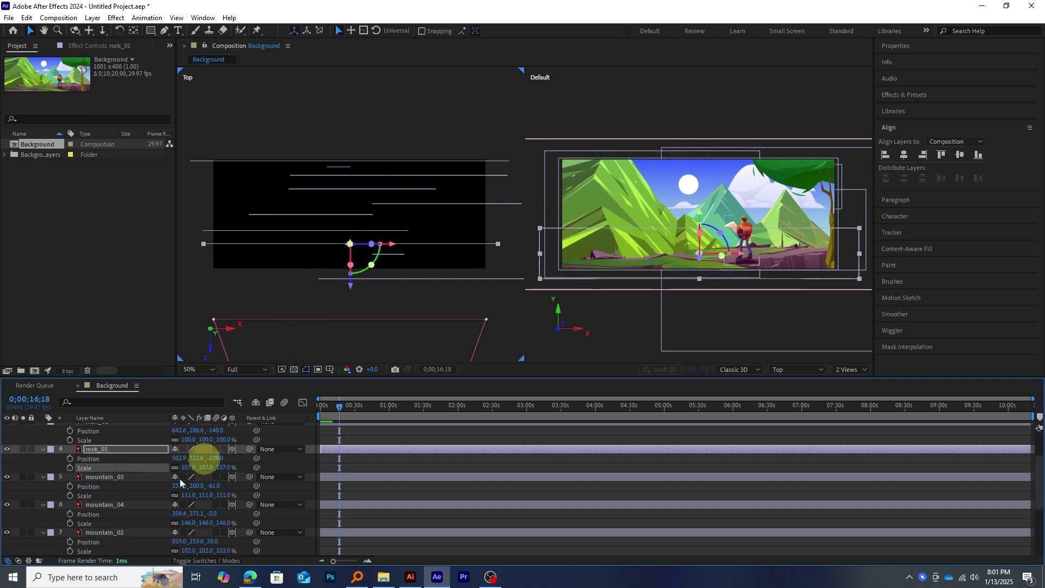
scroll(201, 468, "up", 1)
Shift Tree 02 left to X 761.3 and resize it to 91%.
left_click(218, 459)
scroll(163, 469, "up", 1)
left_click(122, 447)
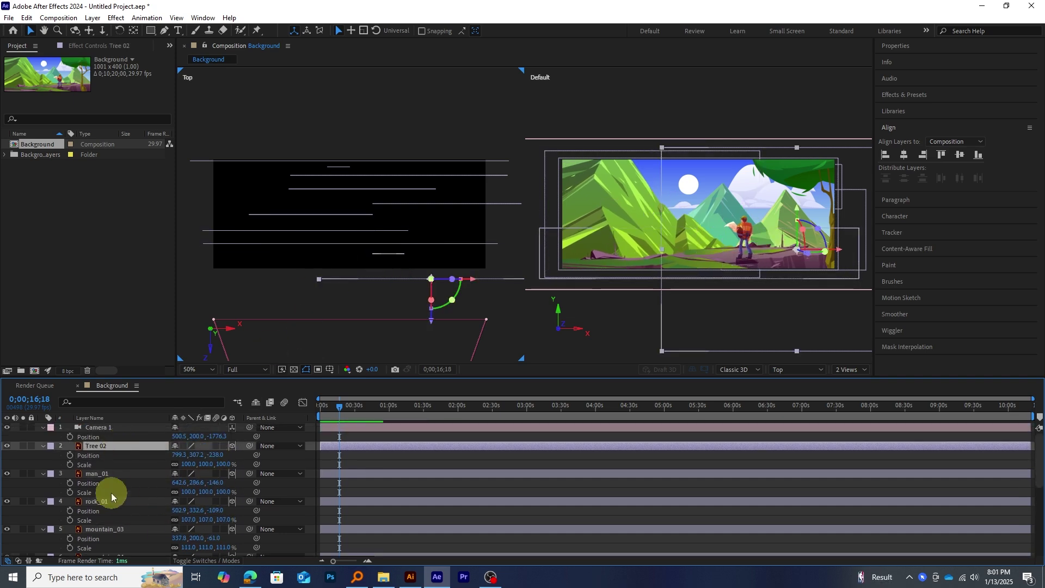
left_click_drag(183, 459, 159, 455)
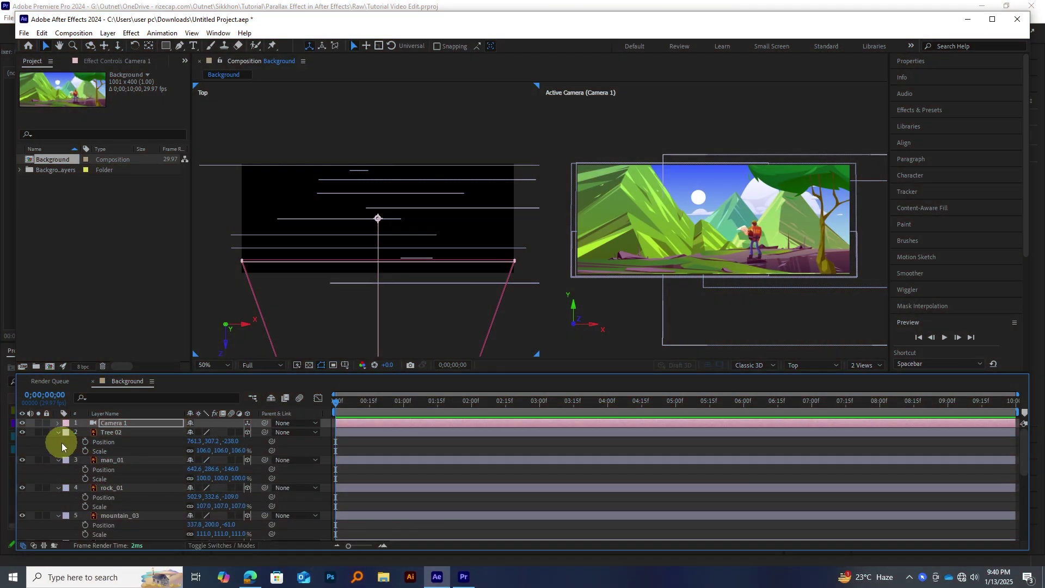
Show Camera 1's Position and set a keyframe at 0s with Z -1545.5.
left_click(61, 443)
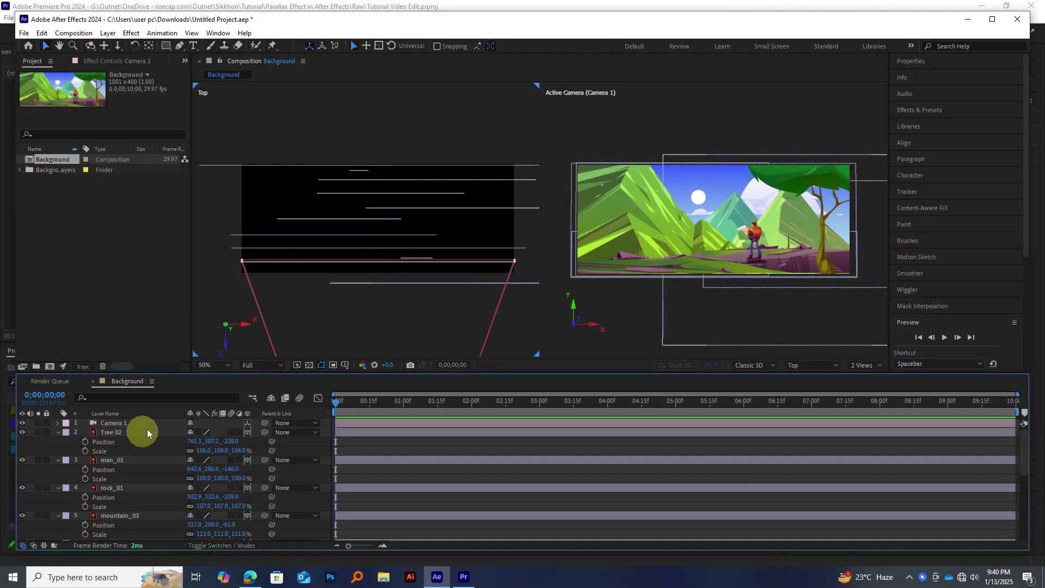
left_click(122, 423)
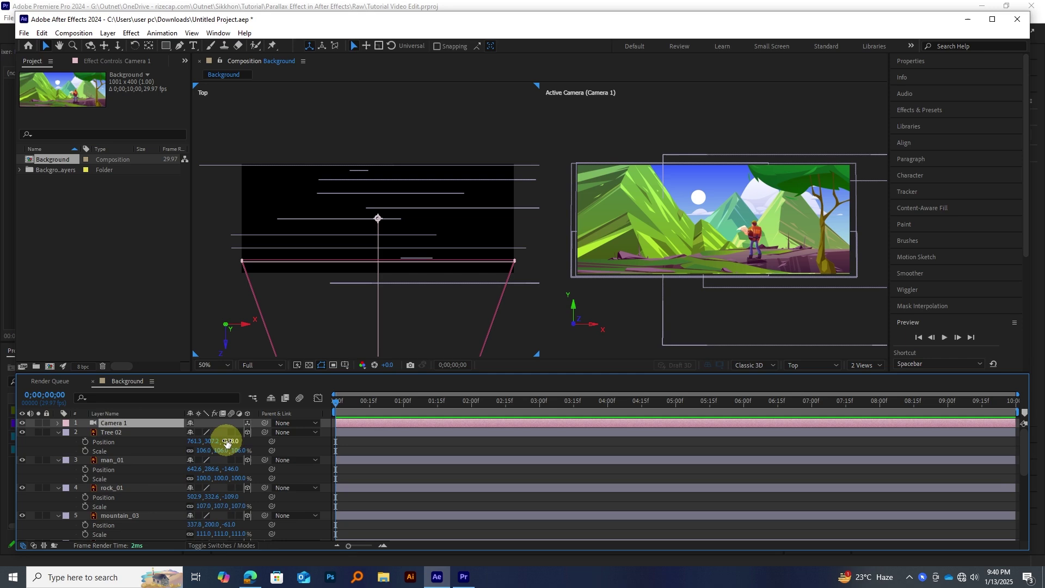
key("p")
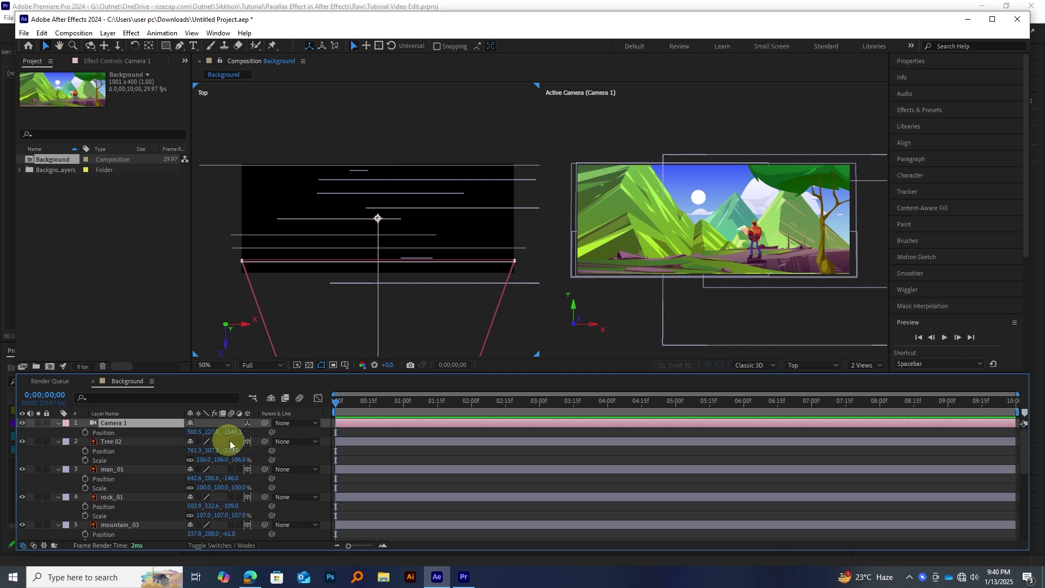
left_click(86, 434)
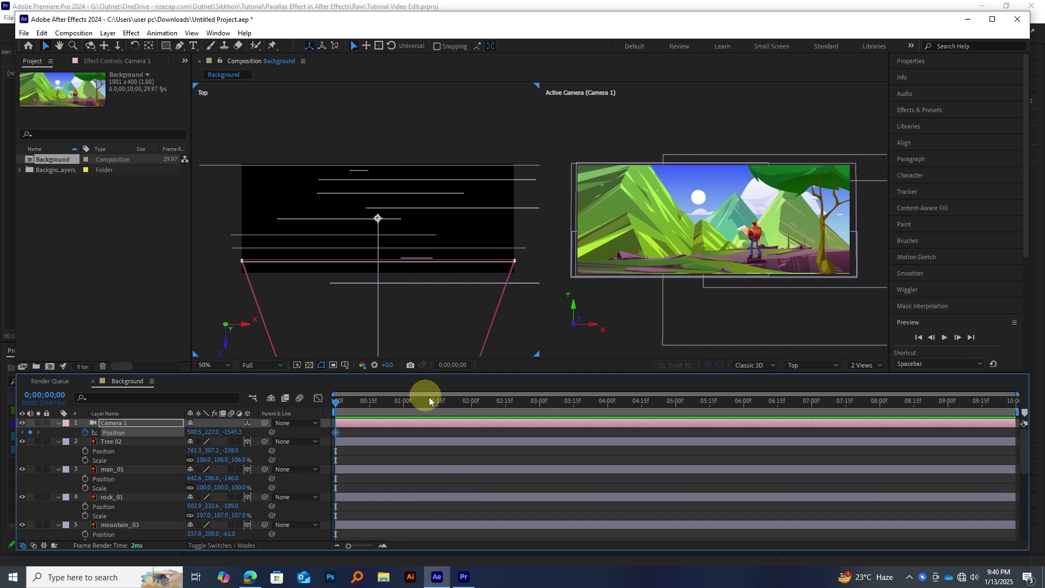
At 4;00, key the camera pushed in to Z -791.3, then return to the start.
left_click_drag(513, 412, 599, 419)
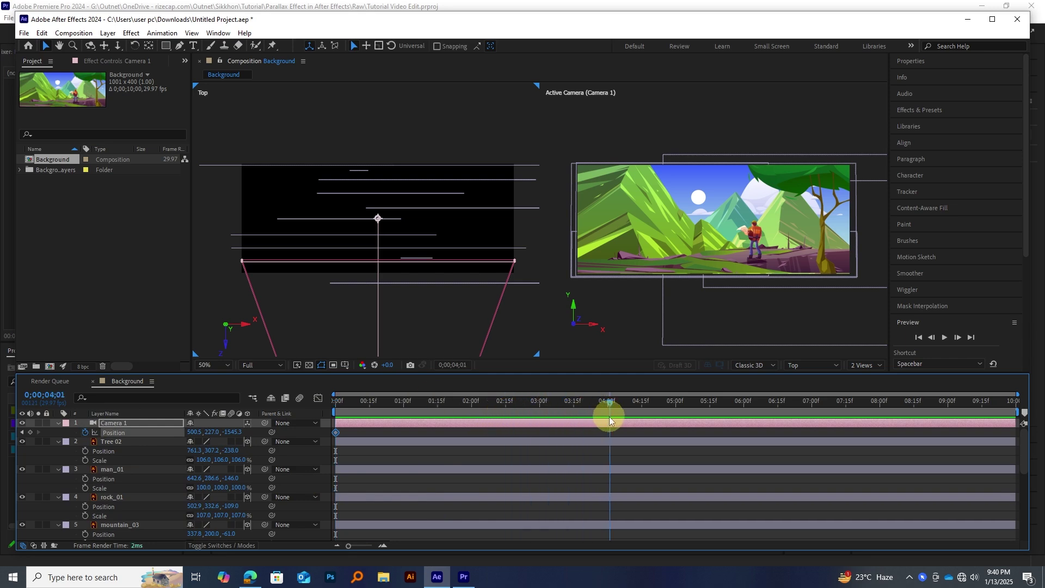
left_click(31, 433)
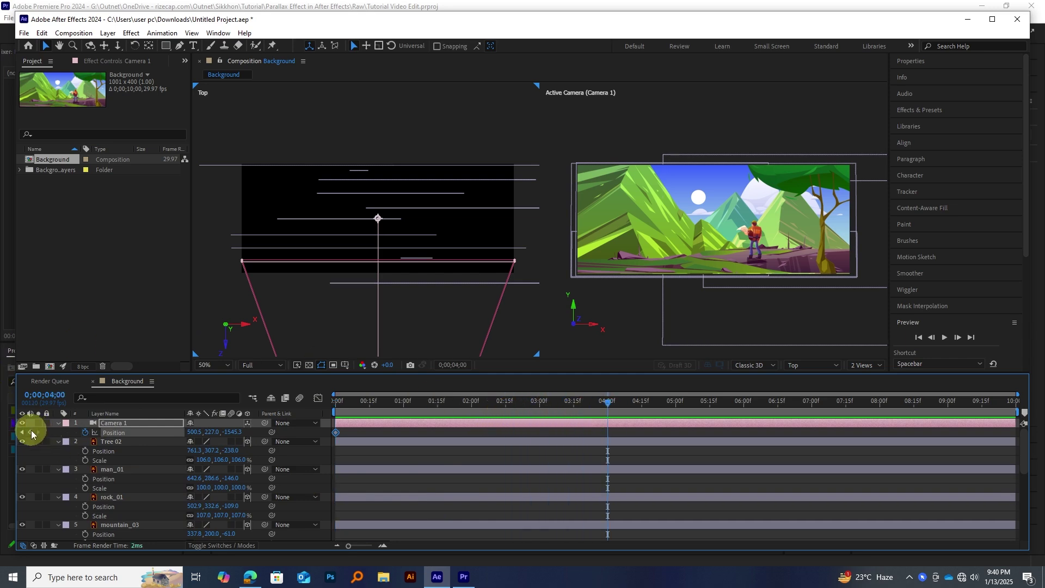
left_click(31, 433)
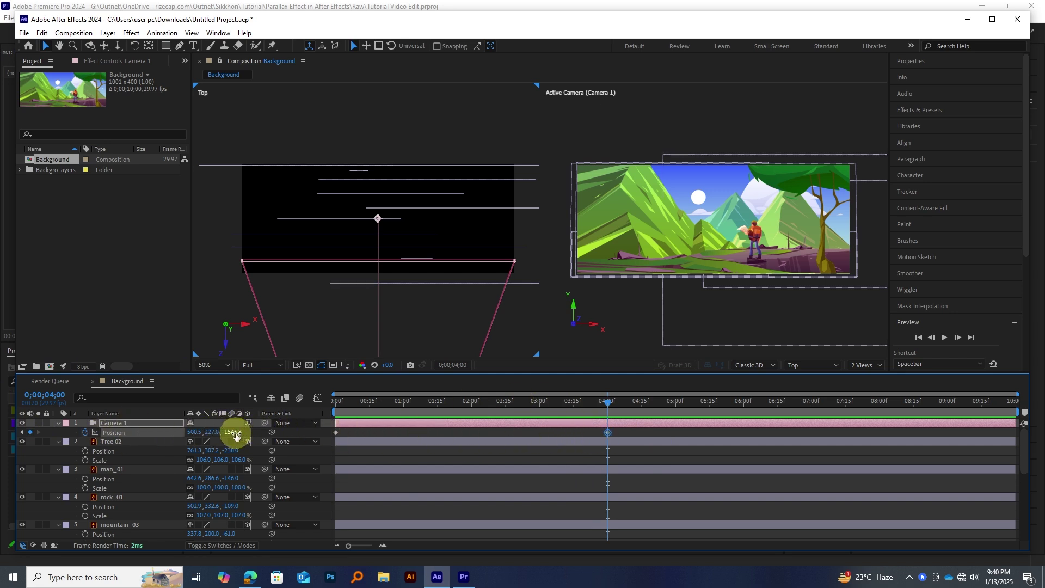
left_click_drag(236, 434, 276, 434)
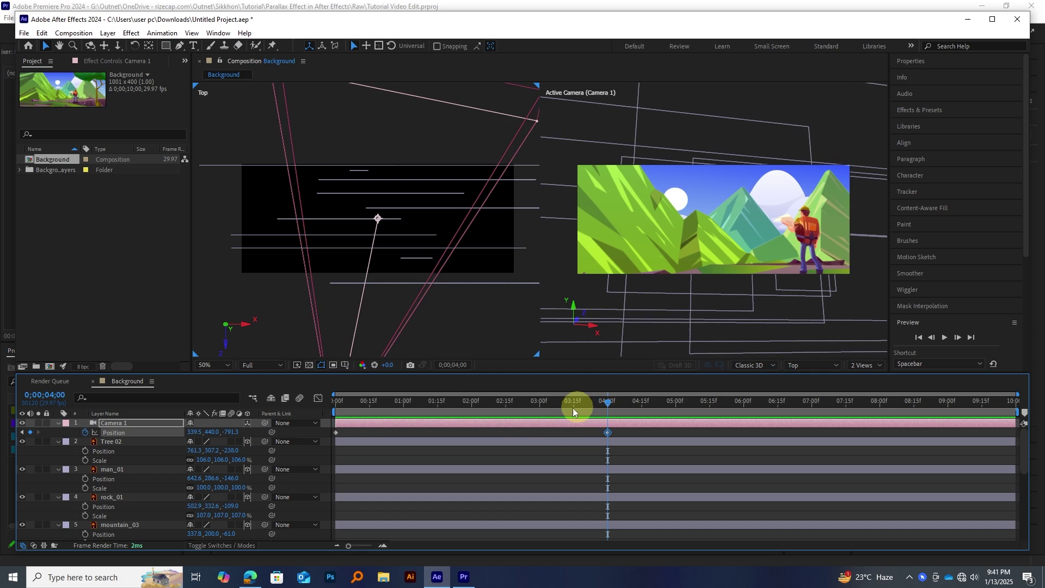
left_click_drag(573, 408, 267, 424)
Preview and scrub the camera push-in to check parallax, then jump to its end keyframe.
key("space")
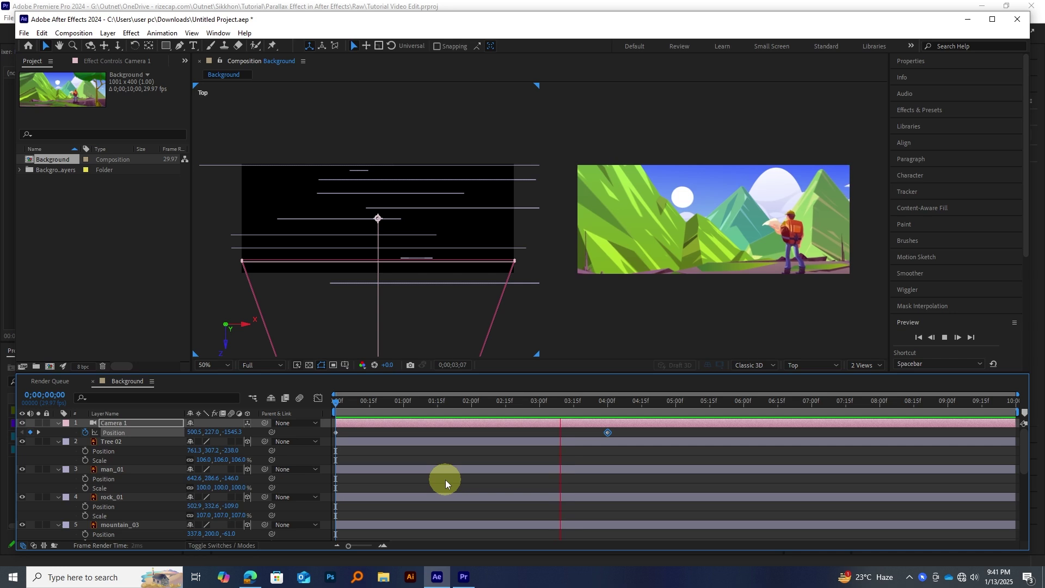
key("space")
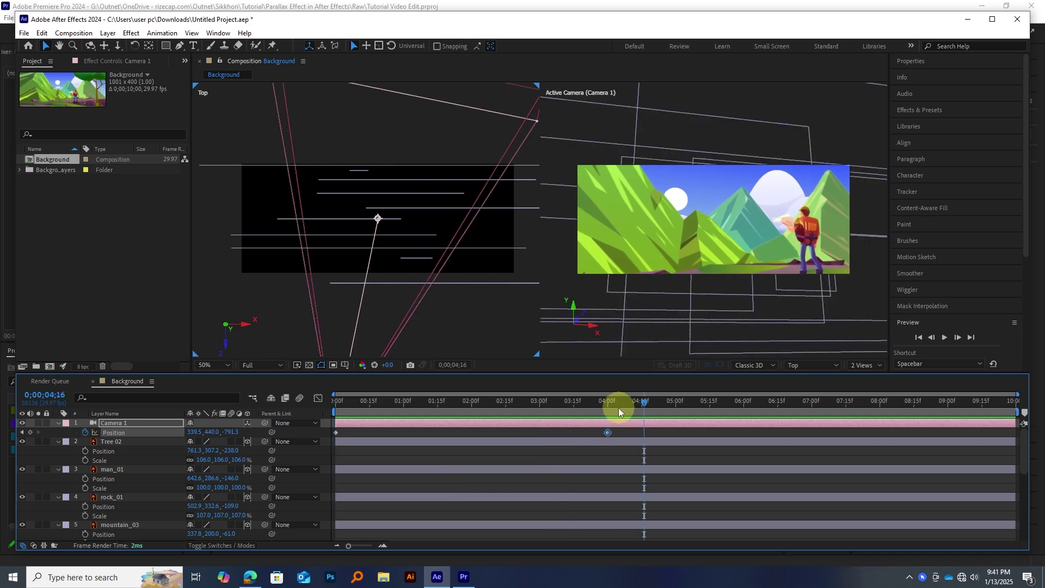
left_click_drag(618, 407, 224, 434)
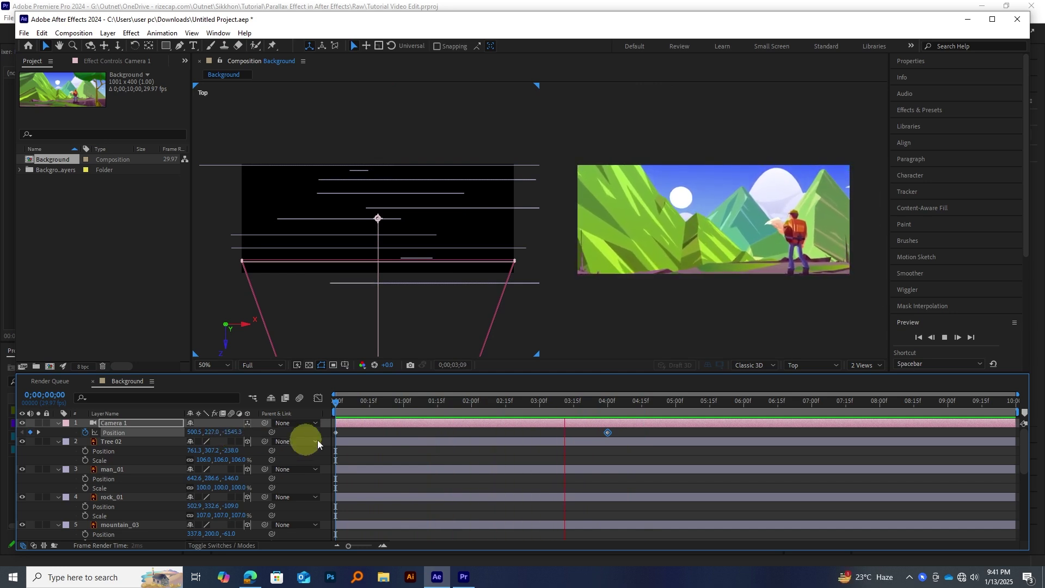
left_click(606, 404)
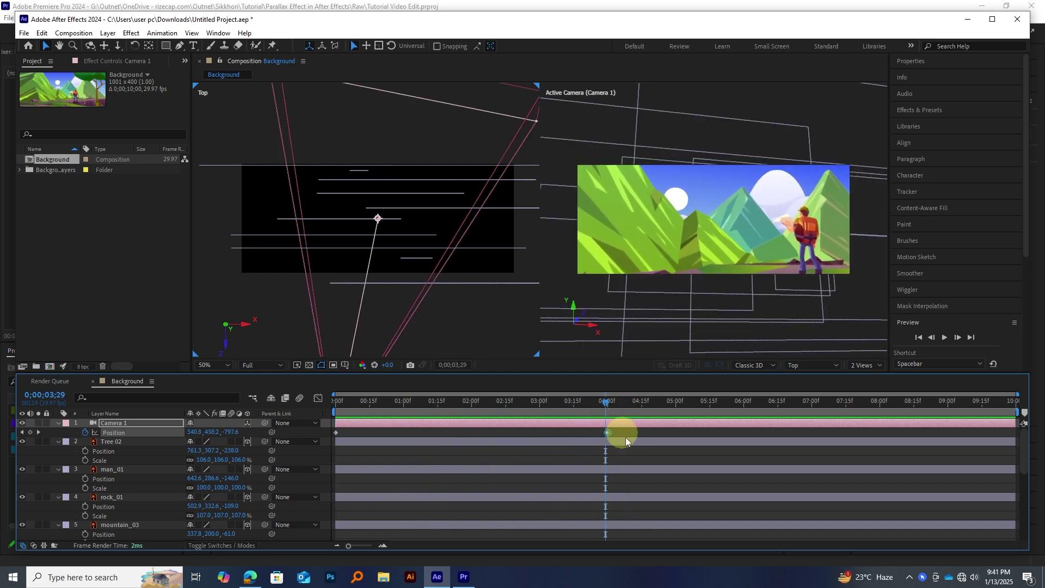